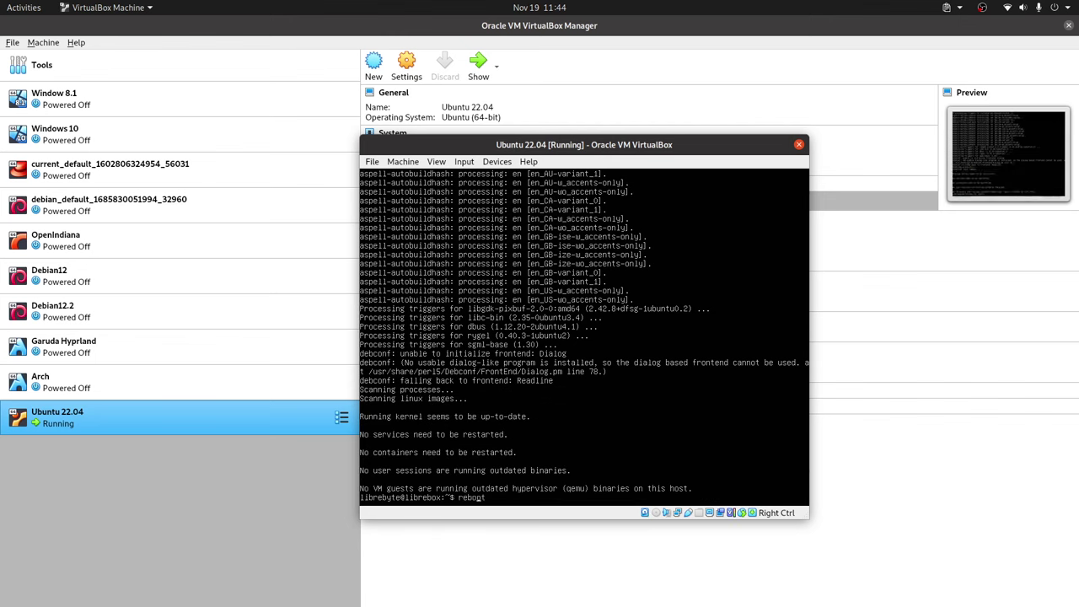
# Reboot the Ubuntu 22.04 virtual machine and log in to its desktop with the account password
pyautogui.press('Return')
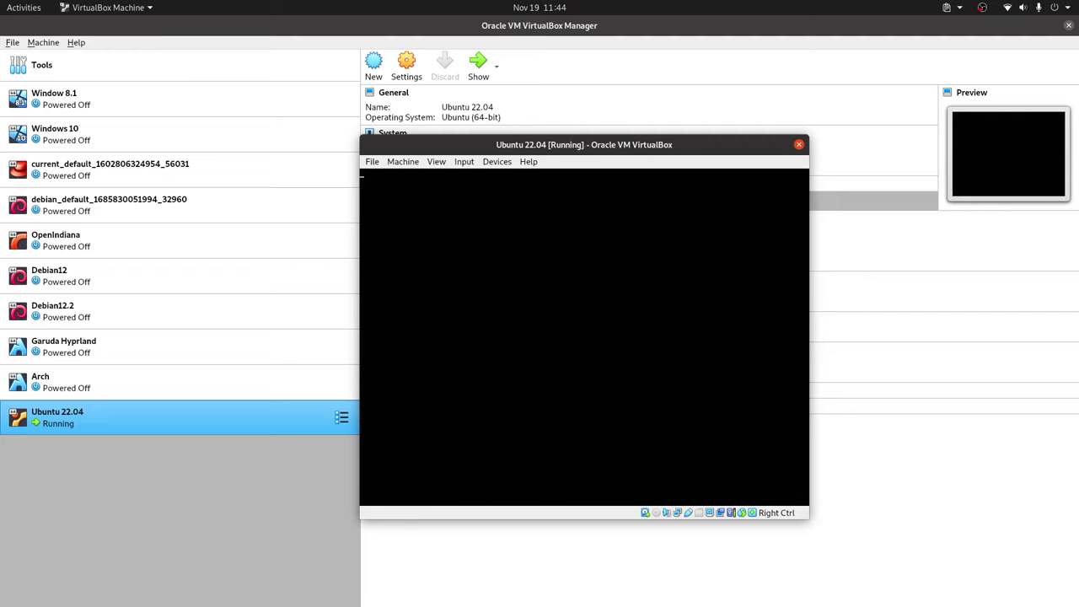
pyautogui.click(554, 329)
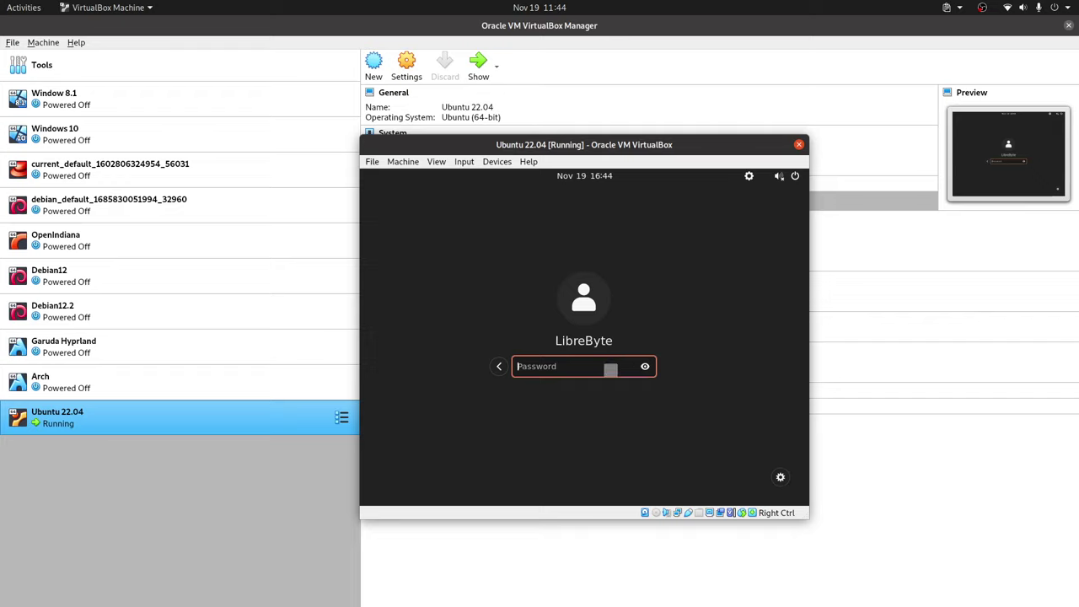
pyautogui.click(778, 476)
pyautogui.click(693, 358)
pyautogui.press('Return')
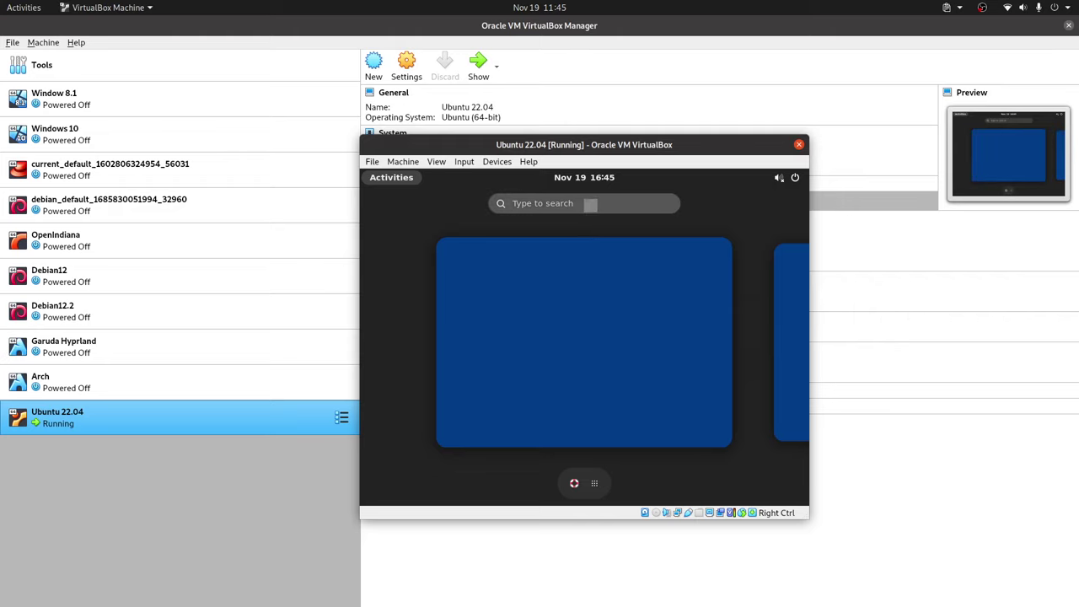
# Find the Displays settings by searching for "display", and switch the virtual machine to full screen
pyautogui.write('displa')
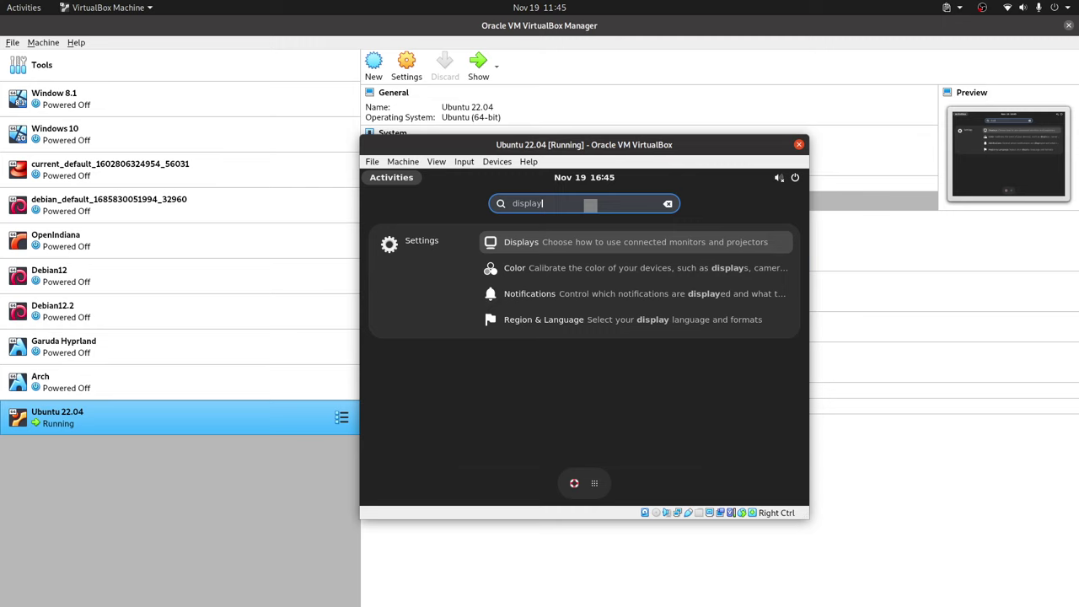
pyautogui.write('y')
pyautogui.click(572, 238)
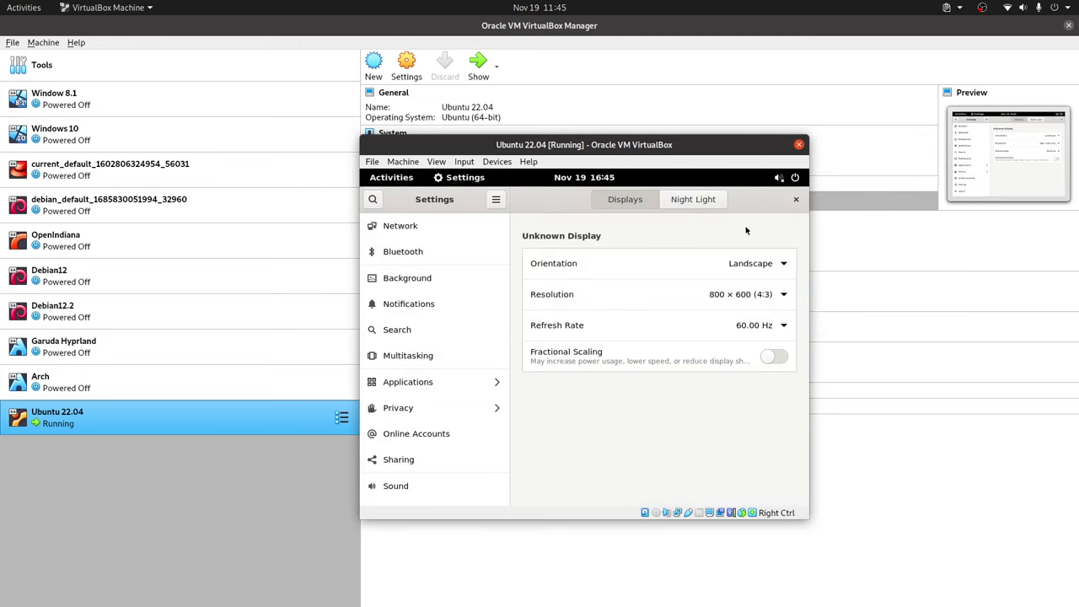
pyautogui.press('Control_R+f')
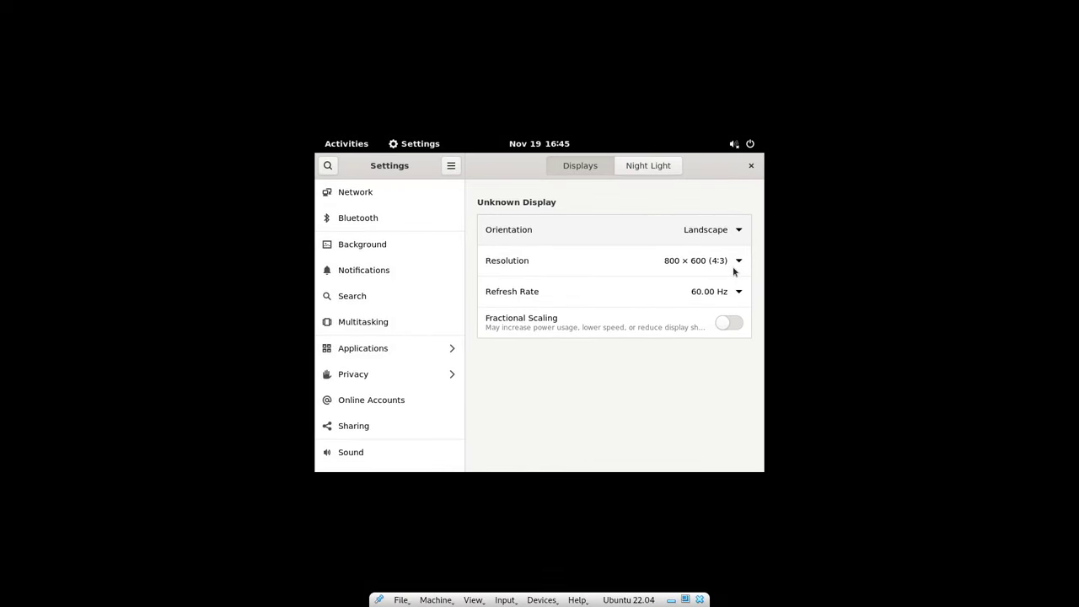
# Set the display resolution to 1920 × 1080 (16:9), keep the change and close Settings
pyautogui.click(715, 263)
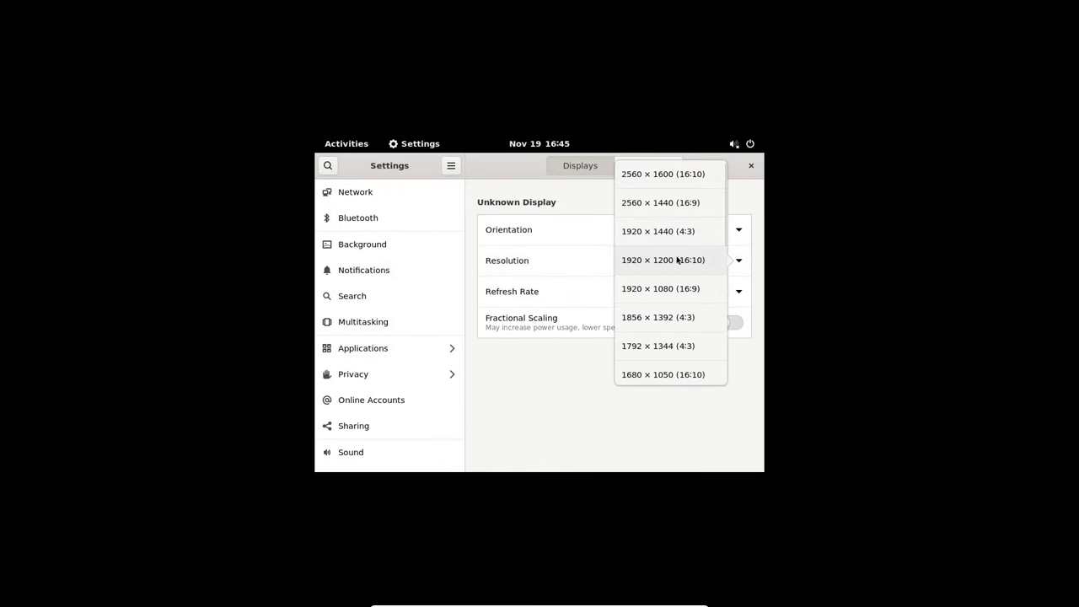
pyautogui.click(675, 289)
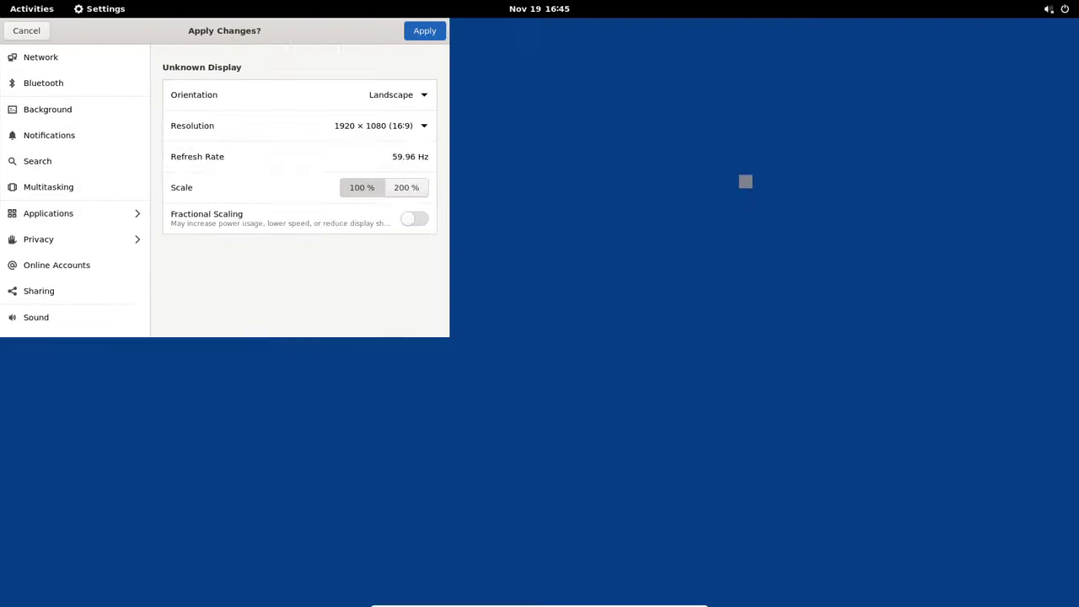
pyautogui.click(614, 338)
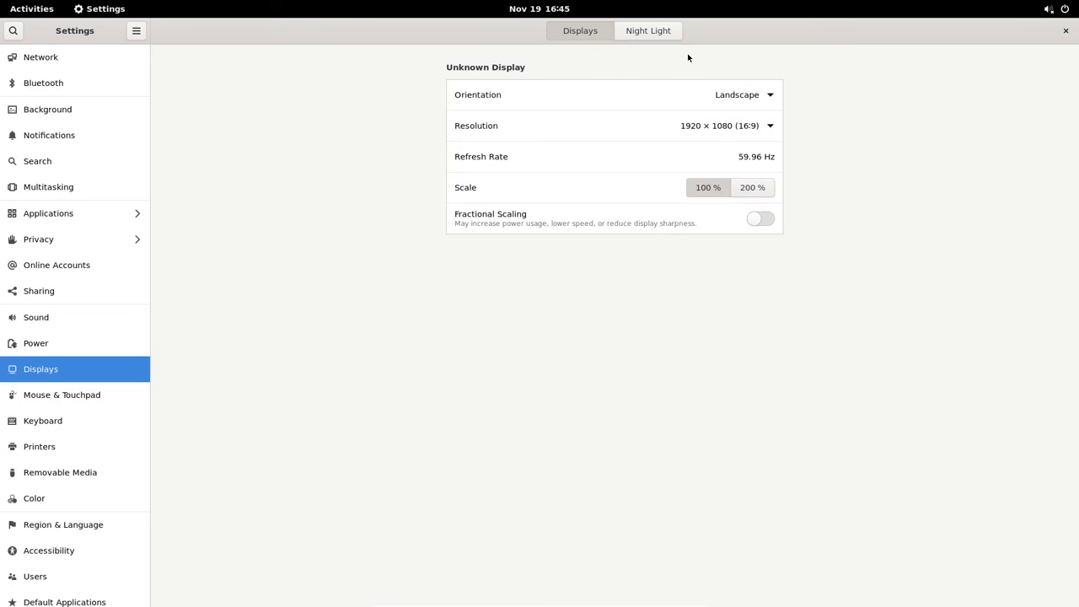
pyautogui.click(1072, 32)
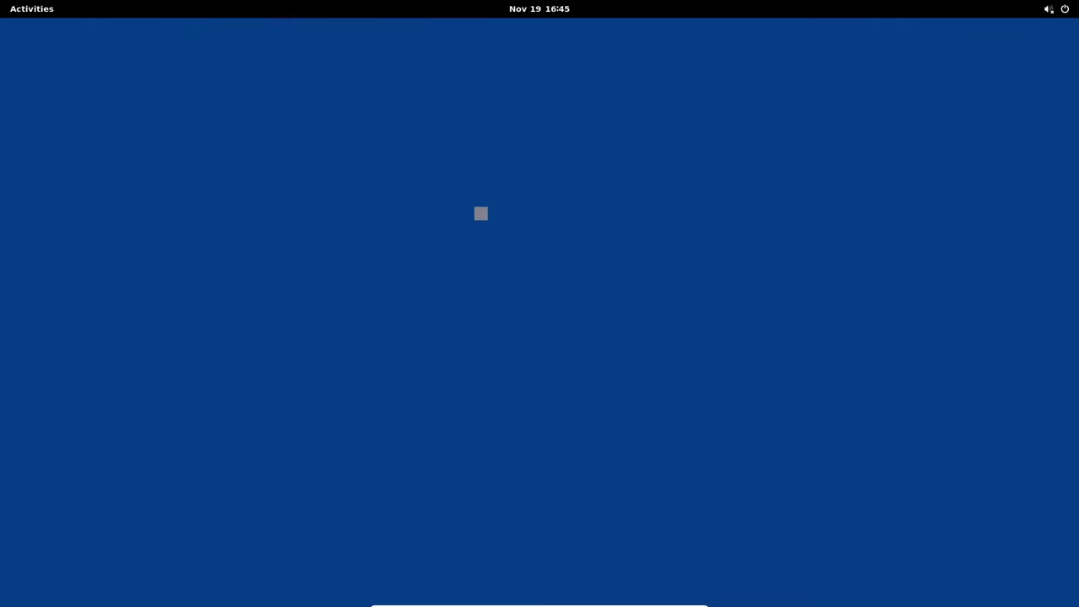
# Open Settings from the desktop, find Mouse & Touchpad by searching for "mouse", and start its settings test
pyautogui.rightClick(481, 213)
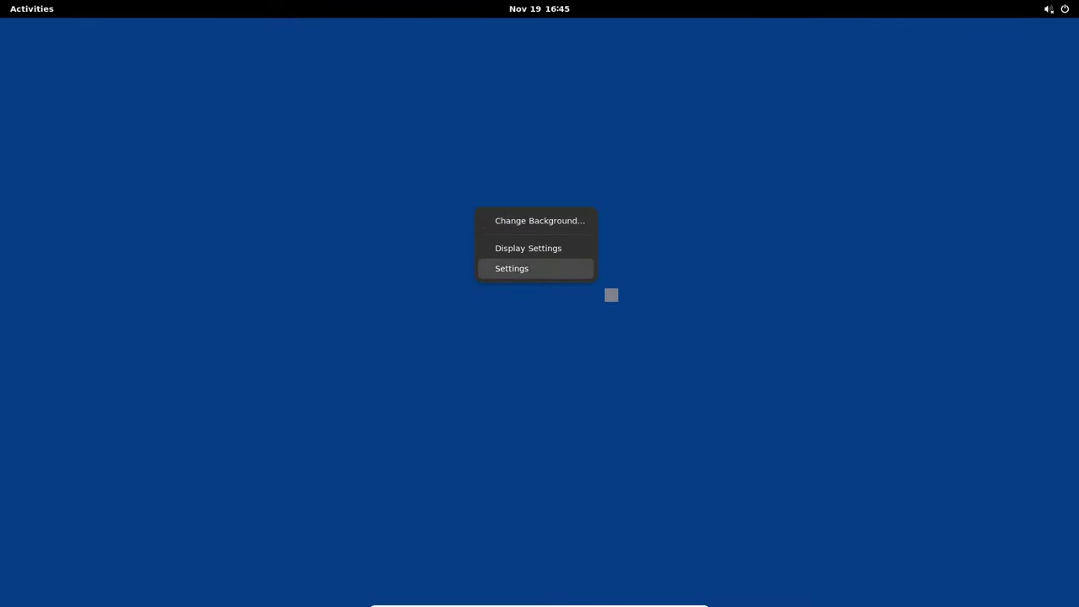
pyautogui.click(544, 269)
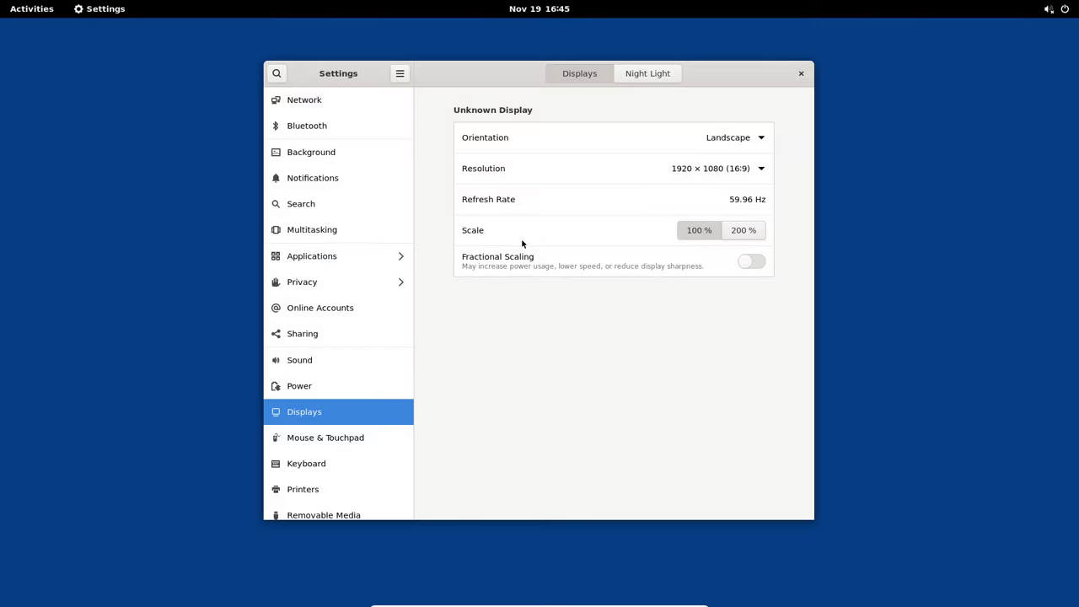
pyautogui.click(276, 74)
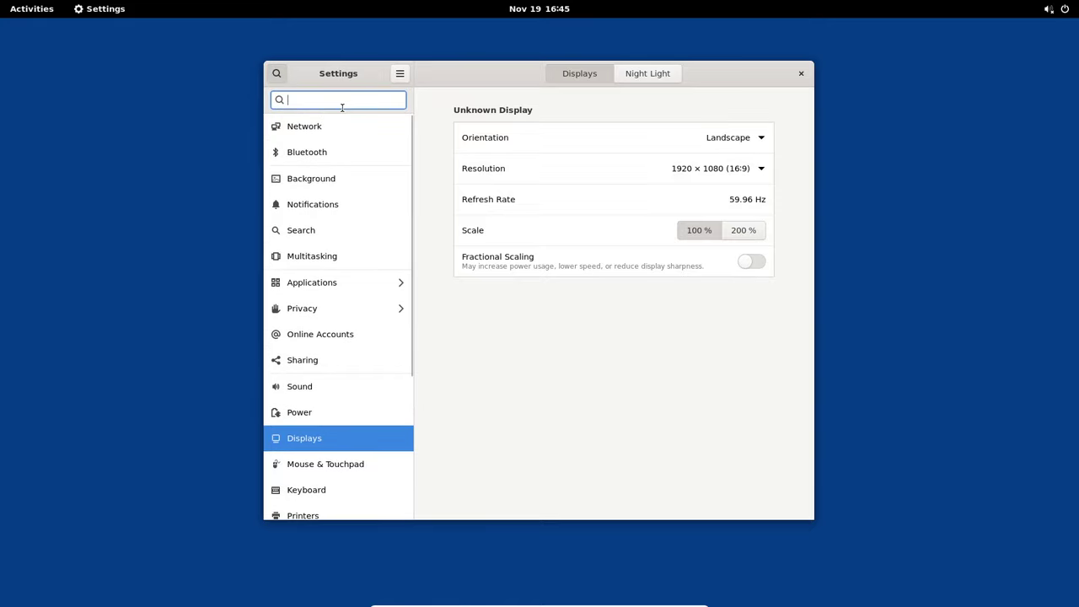
pyautogui.write('mouse')
pyautogui.click(349, 213)
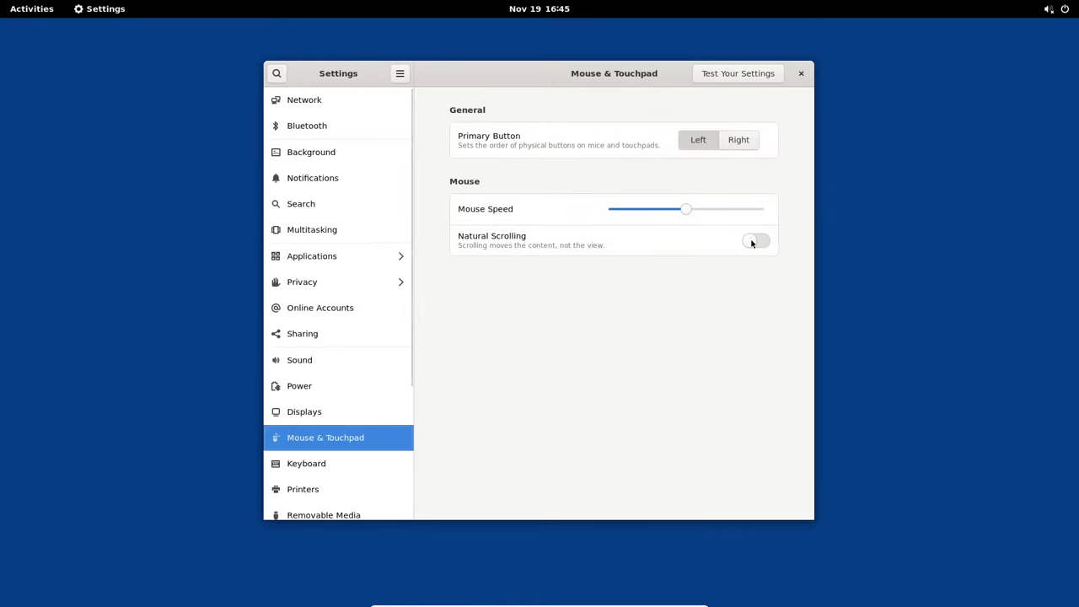
pyautogui.moveTo(580, 76)
pyautogui.mouseDown()
pyautogui.moveTo(621, 77)
pyautogui.moveTo(499, 78)
pyautogui.moveTo(602, 82)
pyautogui.moveTo(571, 87)
pyautogui.mouseUp()
pyautogui.click(688, 83)
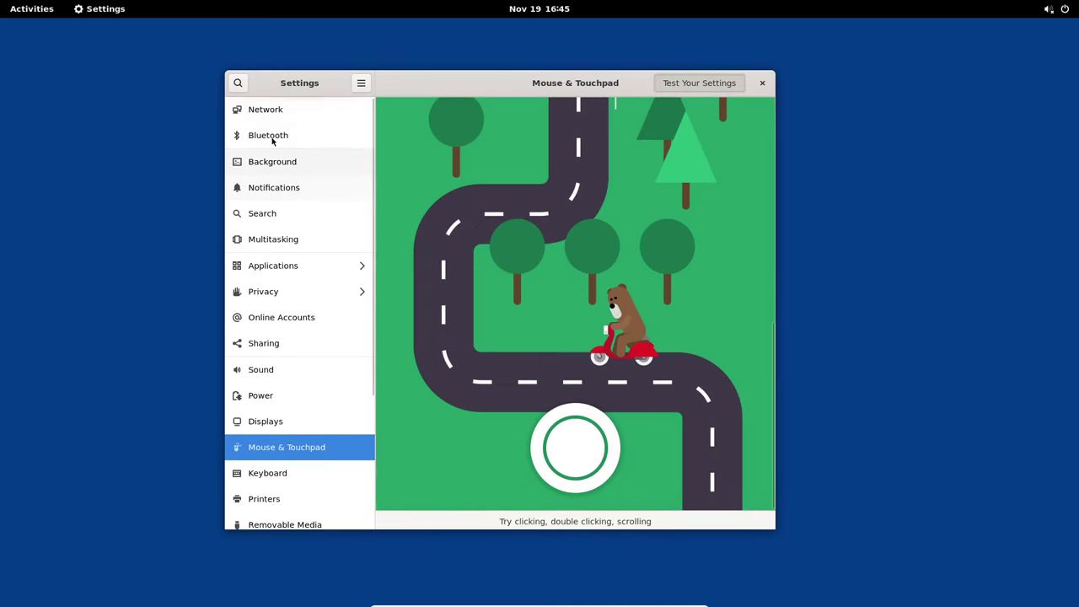
# Return to the Mouse & Touchpad options by searching for "mouse" in Settings, and close the window
pyautogui.click(238, 83)
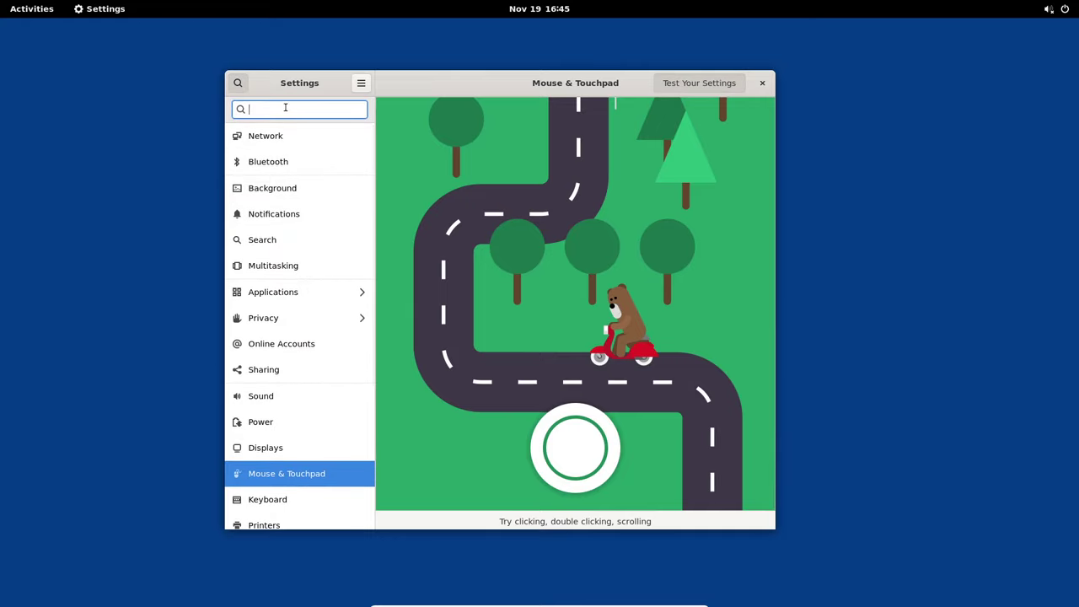
pyautogui.write('mouse')
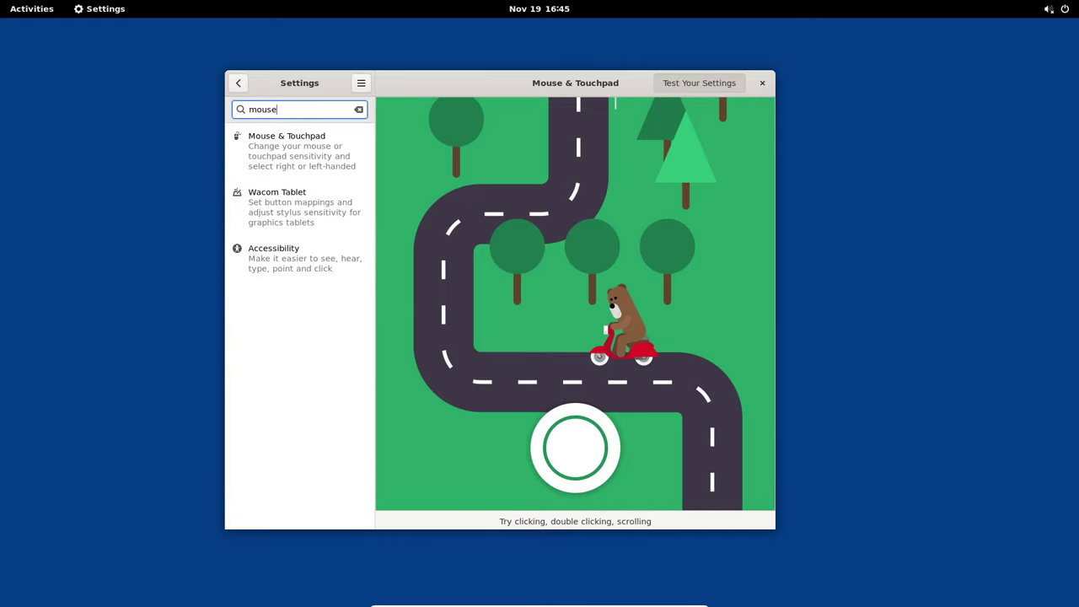
pyautogui.press('Return')
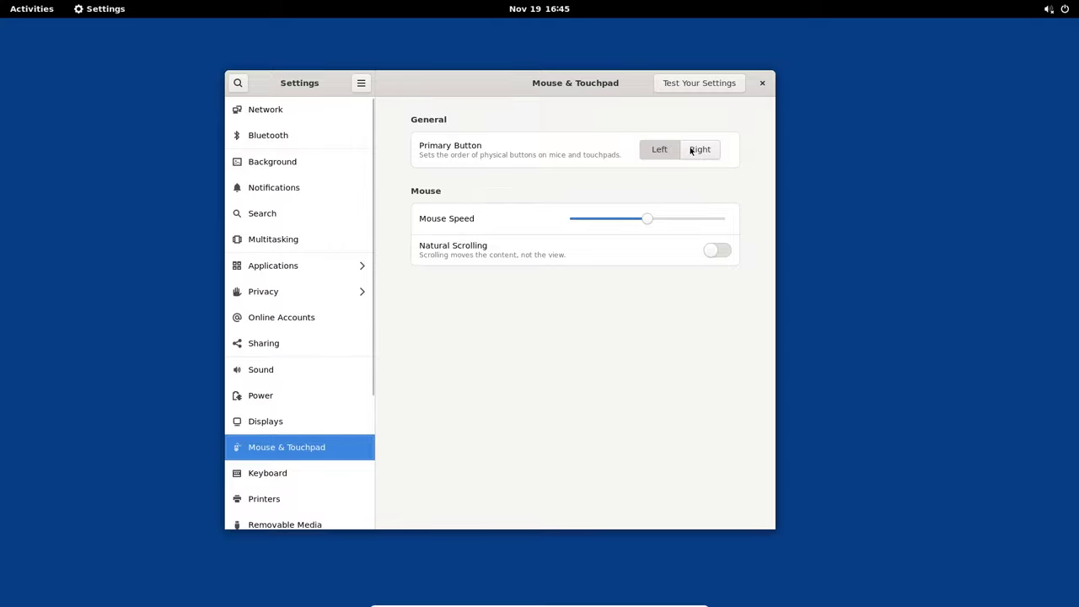
pyautogui.moveTo(623, 85); pyautogui.dragTo(558, 94)
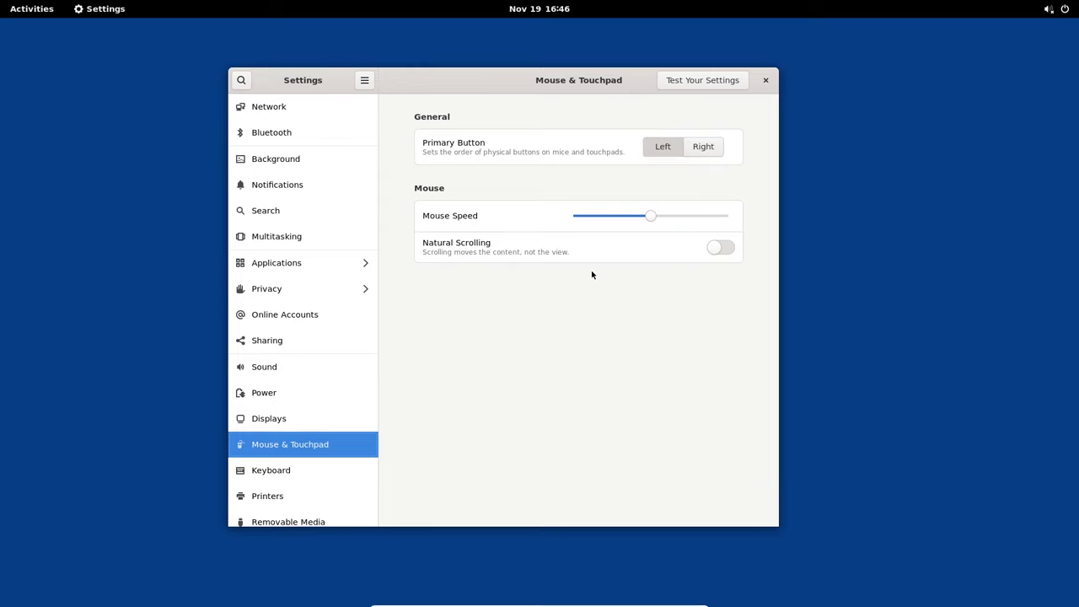
pyautogui.click(765, 80)
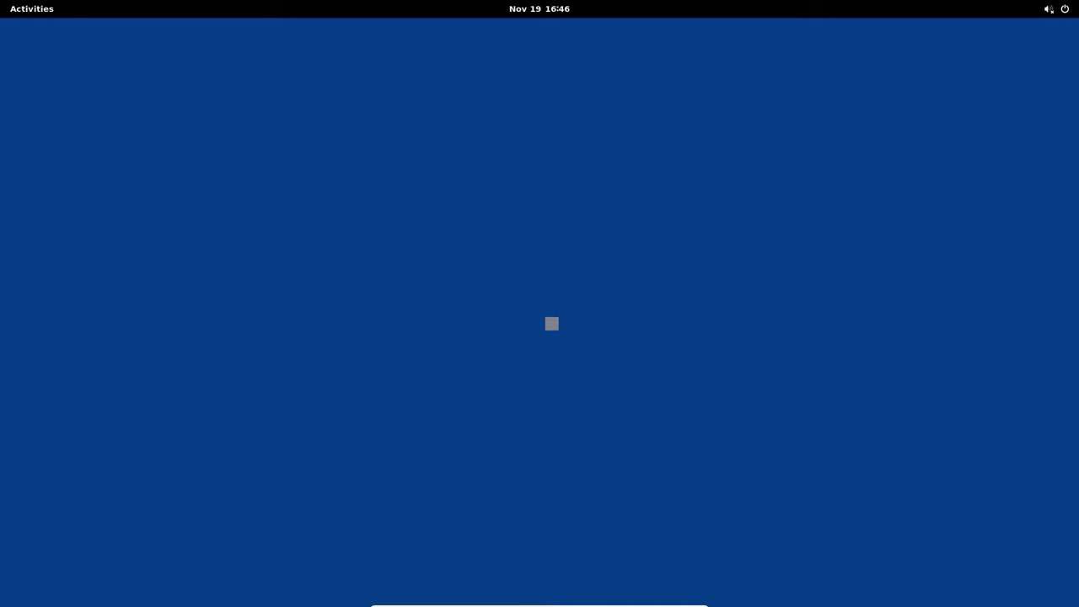
# Launch the Tilix terminal from the Utilities application folder and maximize its window
pyautogui.press('super')
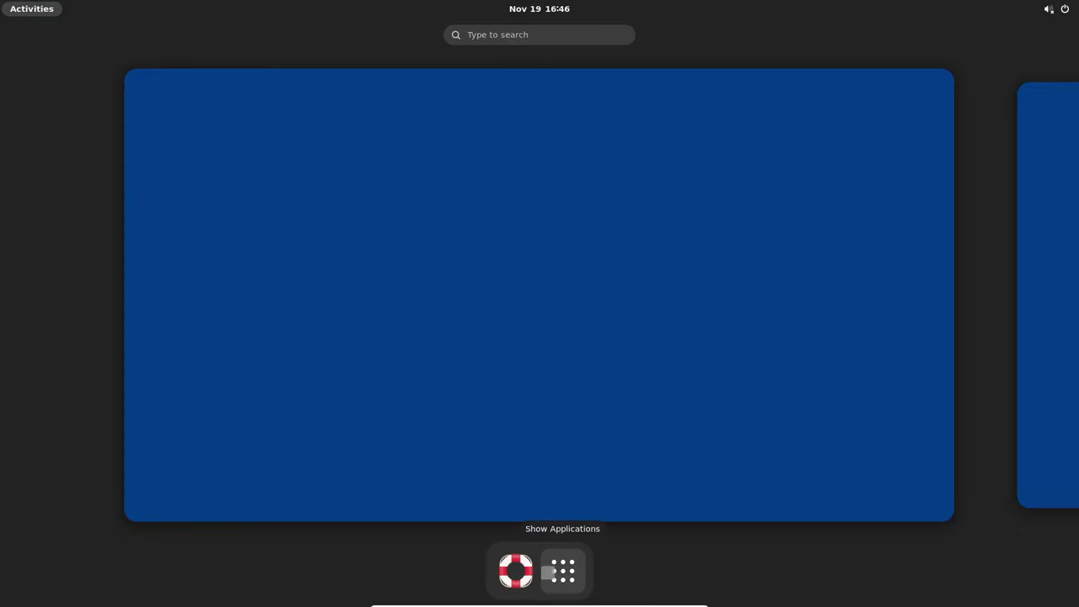
pyautogui.click(565, 571)
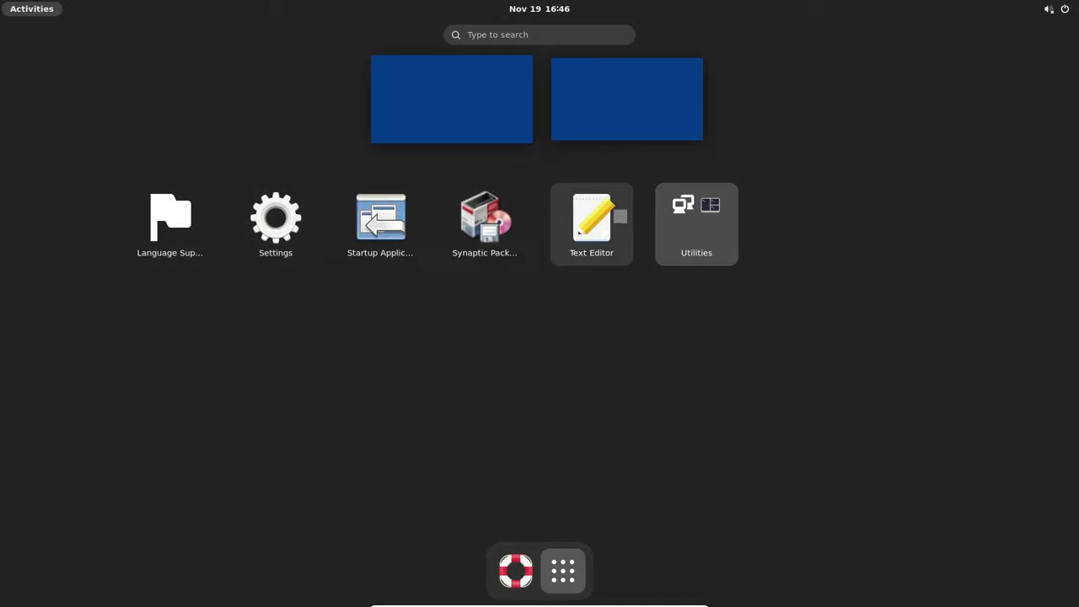
pyautogui.click(714, 229)
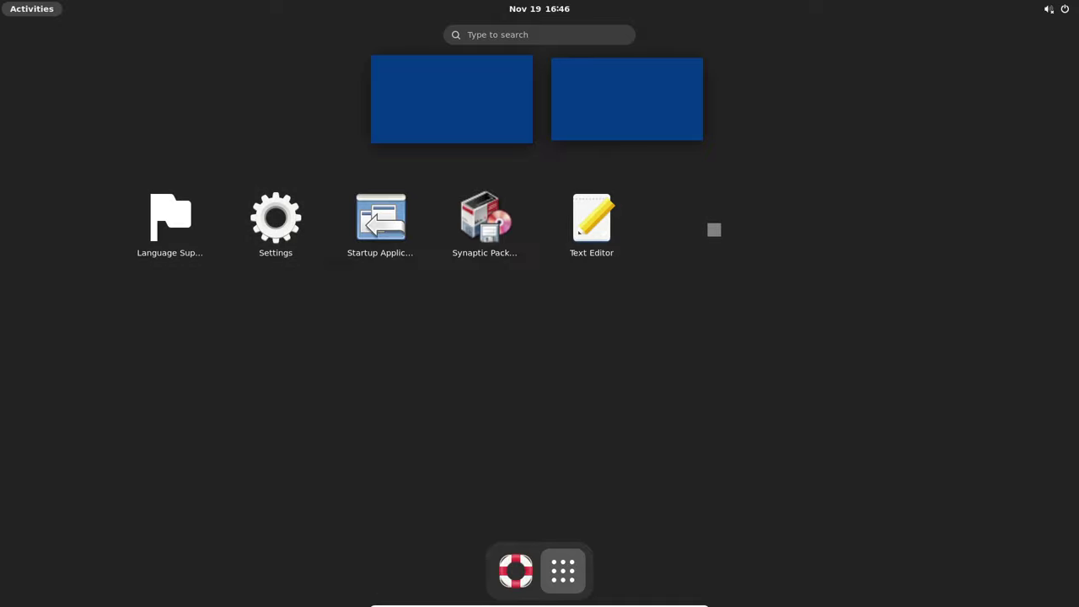
pyautogui.click(540, 228)
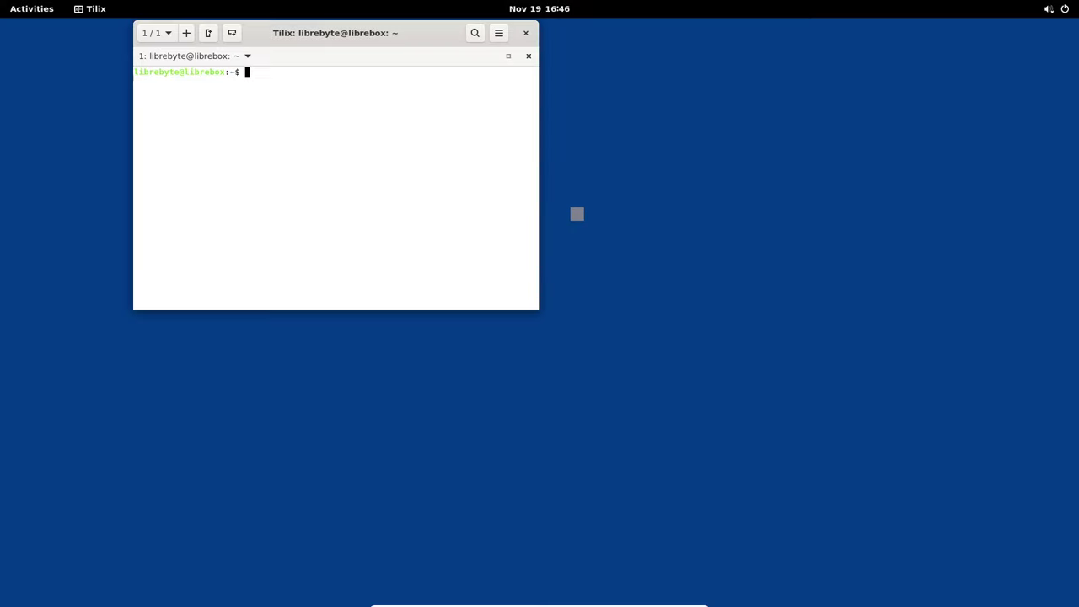
pyautogui.doubleClick(421, 36)
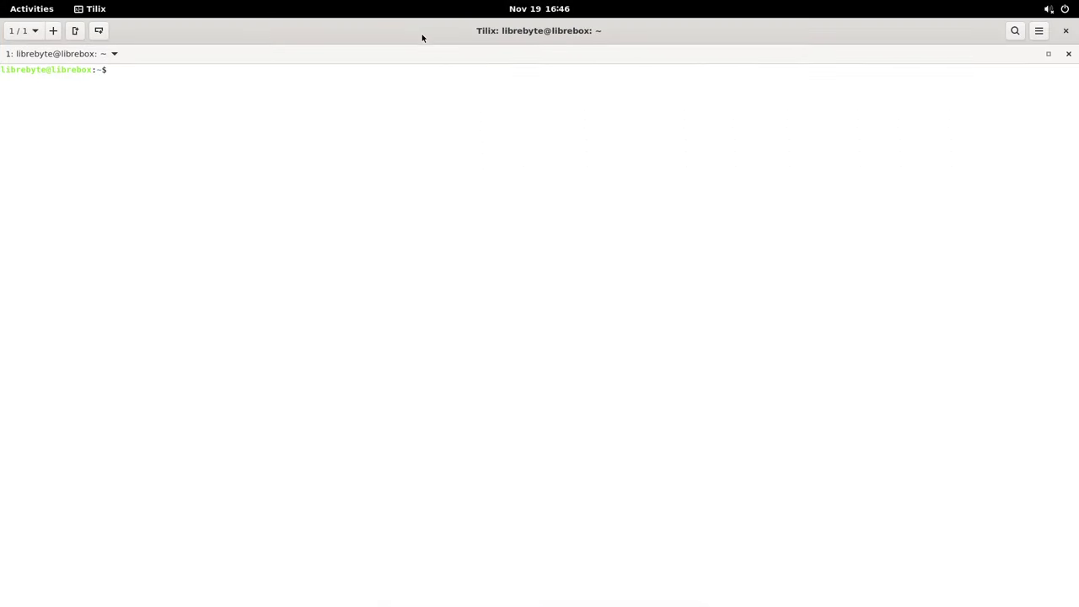
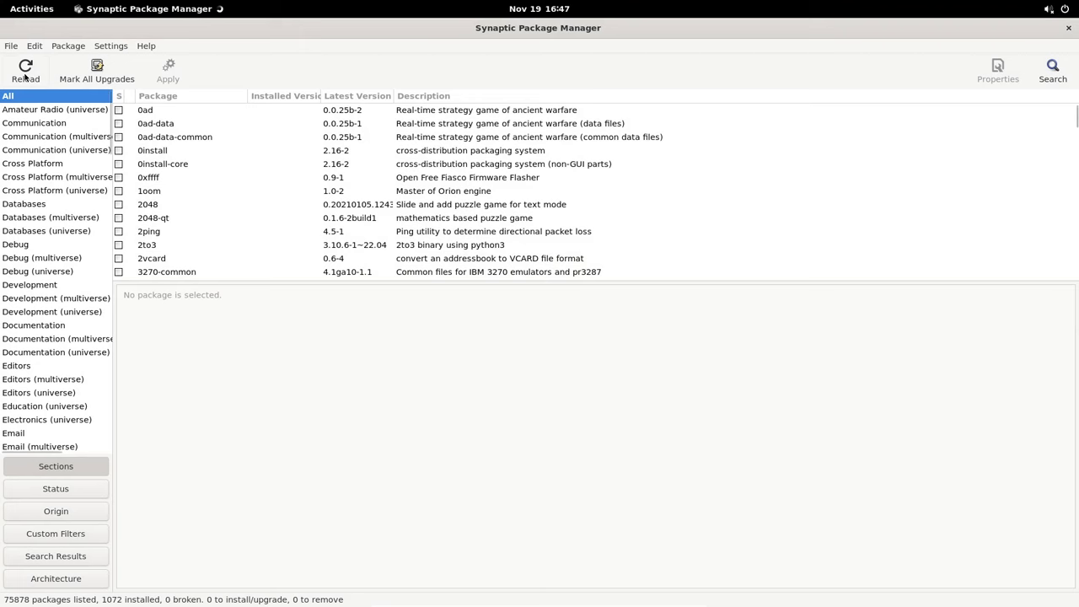
# Reload the package information in Synaptic Package Manager and search descriptions and names for "mouse"
pyautogui.click(25, 72)
pyautogui.click(1032, 78)
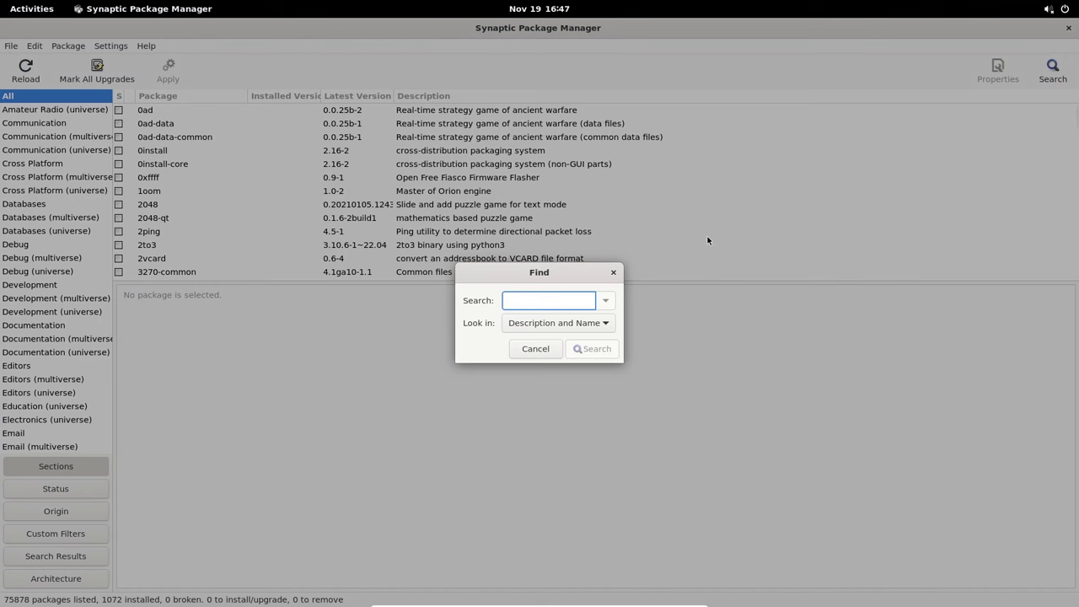
pyautogui.write('mouse')
pyautogui.press('Return')
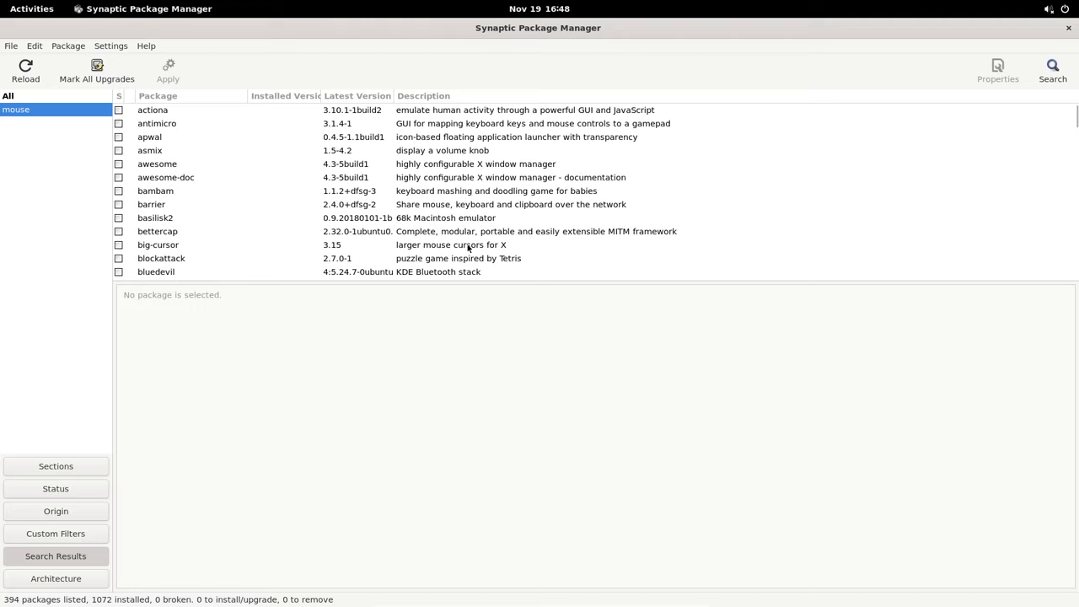
# Look through the packages found for "mouse", down to the GNOME packages
pyautogui.scroll(-2, 397, 202)
pyautogui.scroll(2, 399, 212)
pyautogui.scroll(-5, 418, 196)
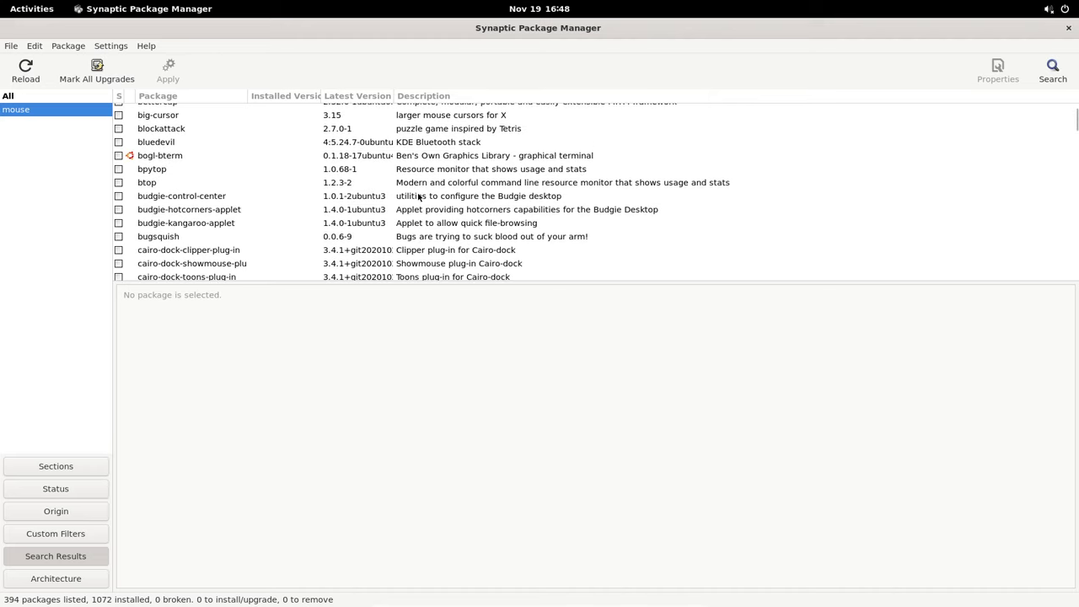
pyautogui.scroll(-3, 419, 196)
pyautogui.scroll(6, 419, 196)
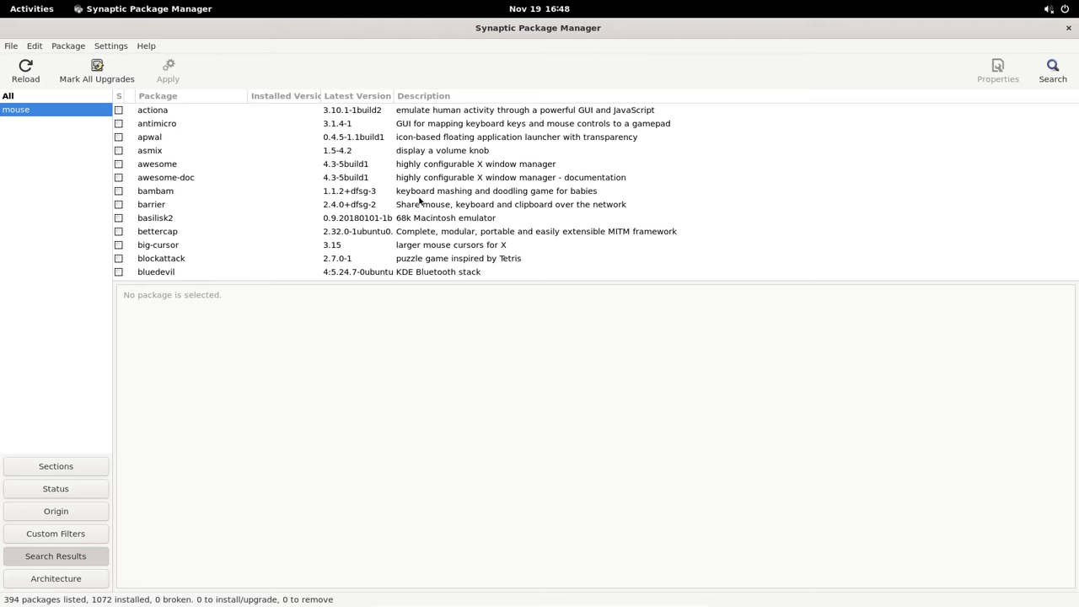
pyautogui.scroll(-3, 401, 210)
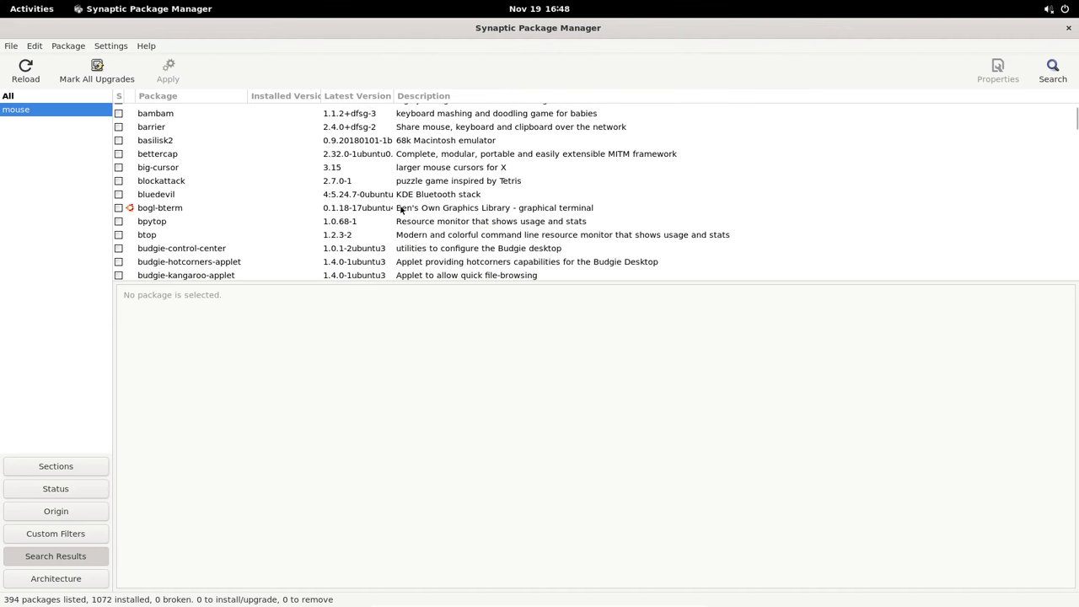
pyautogui.scroll(-6, 401, 210)
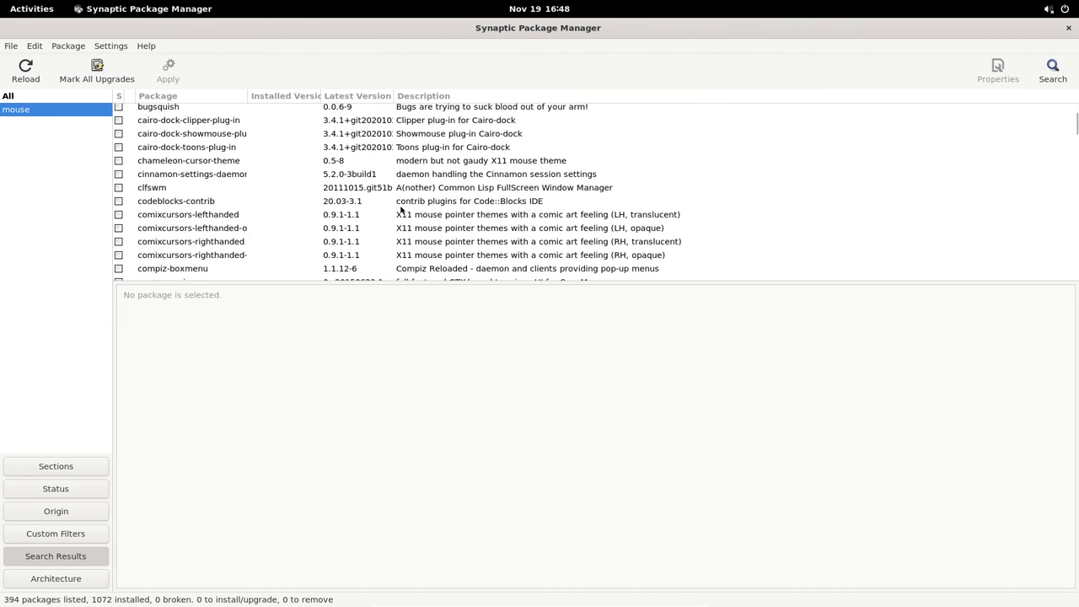
pyautogui.scroll(-3, 401, 210)
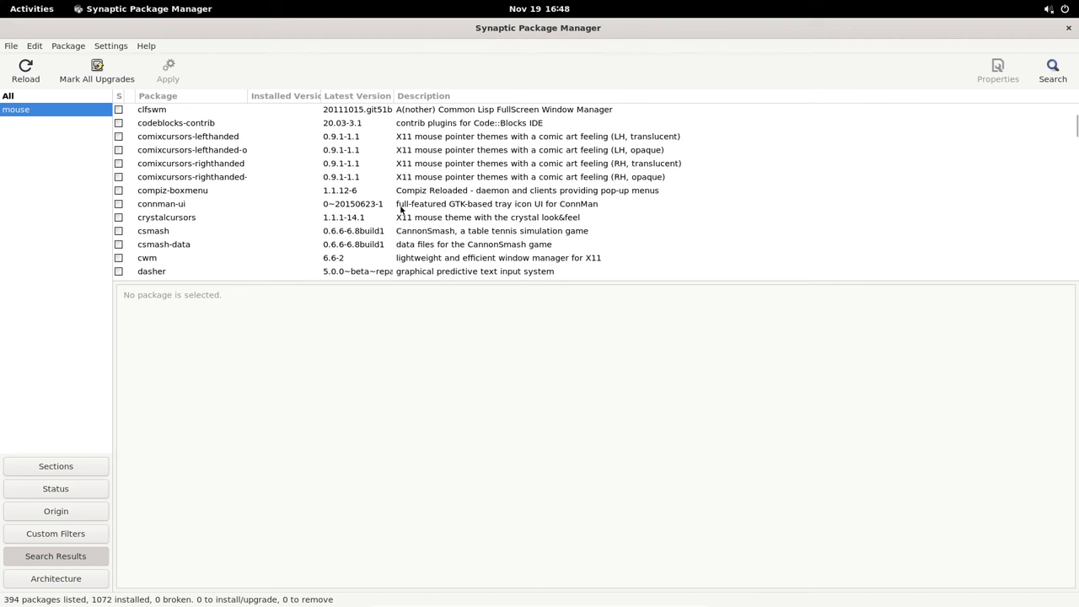
pyautogui.scroll(-15, 401, 210)
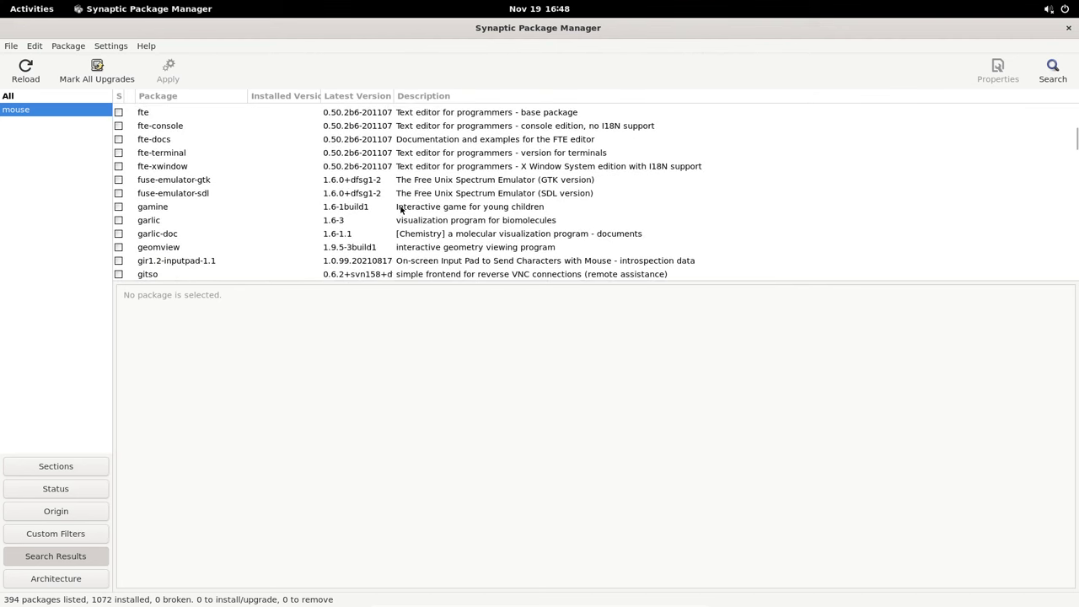
pyautogui.scroll(-5, 401, 210)
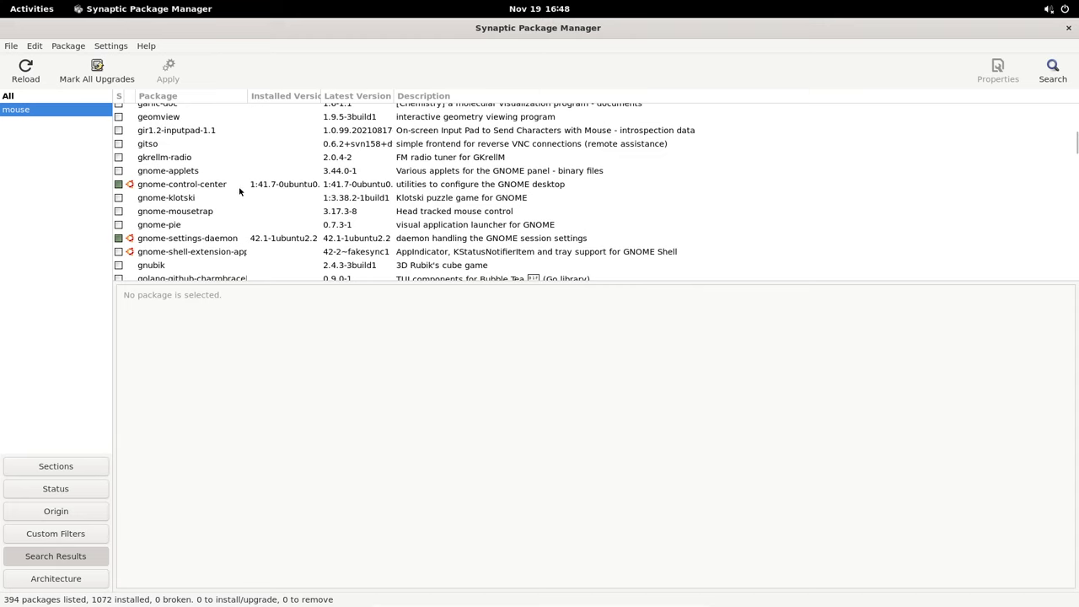
# Continue through the packages found for "mouse", from the GNOME packages down to the libjs-jquery packages
pyautogui.scroll(-6, 252, 201)
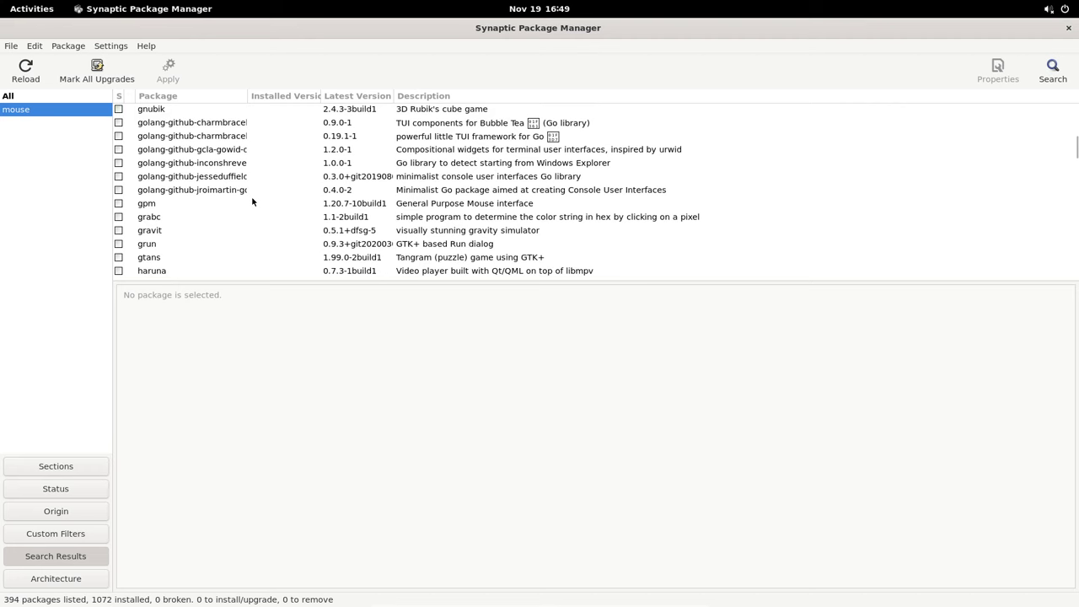
pyautogui.scroll(-4, 251, 201)
pyautogui.scroll(-3, 251, 201)
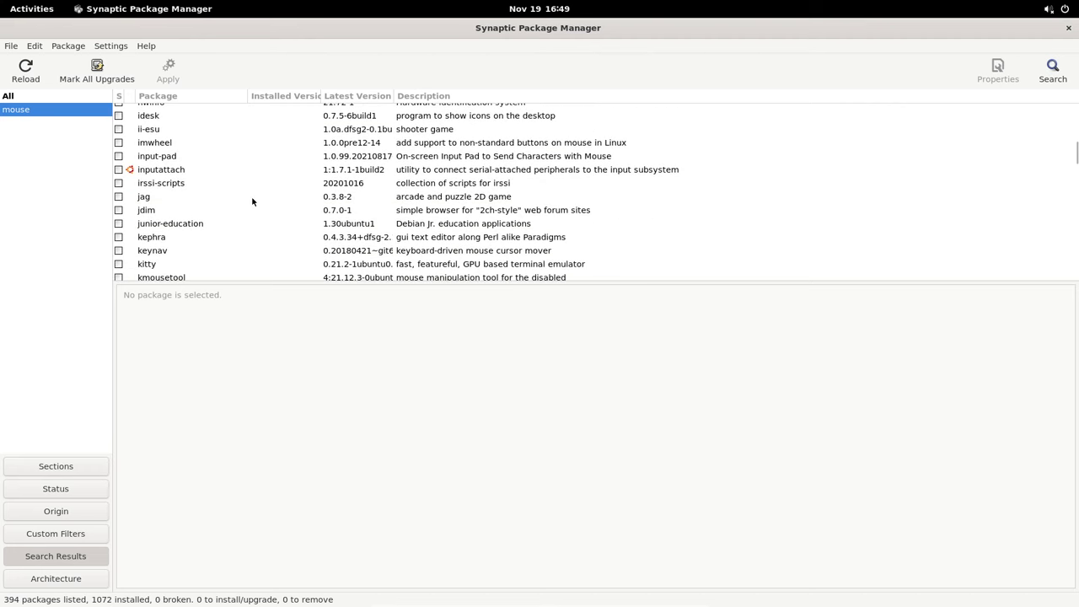
pyautogui.scroll(-8, 251, 198)
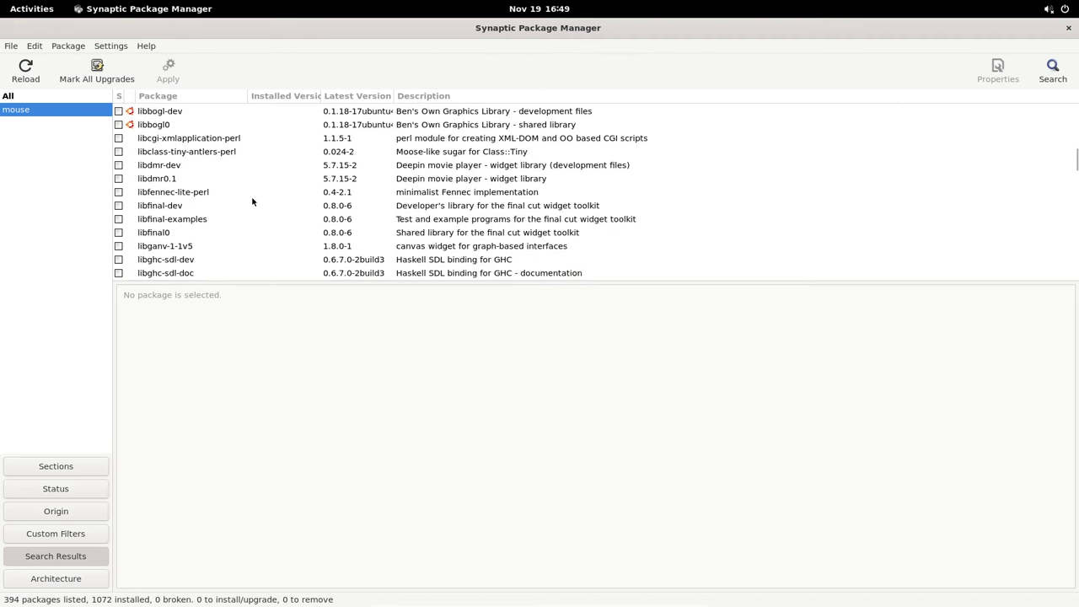
pyautogui.scroll(-18, 252, 201)
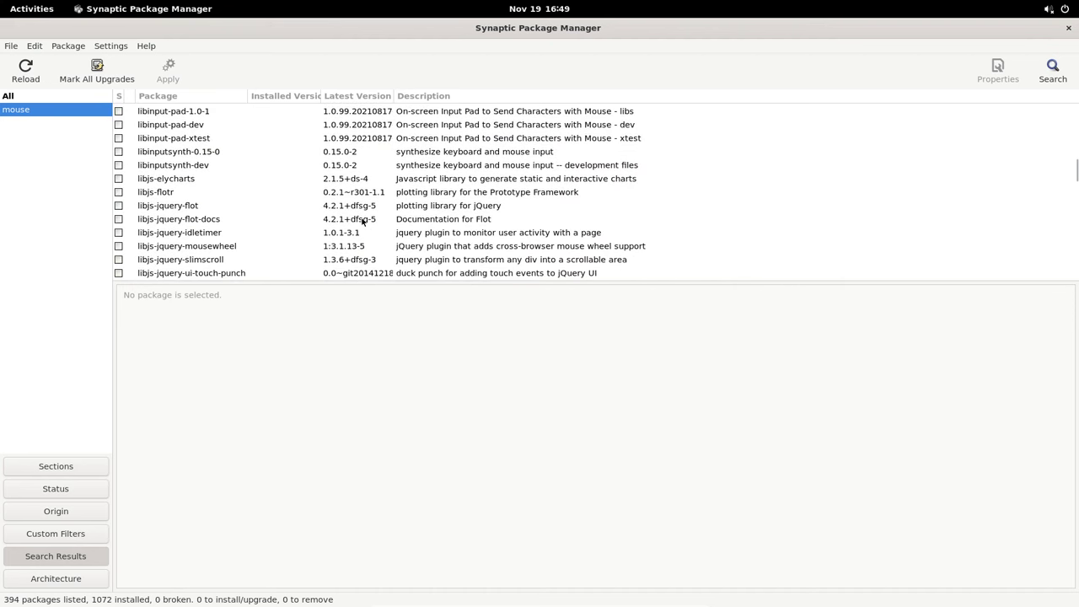
# Restrict the package search to names only and search for "-mouse"
pyautogui.click(1052, 69)
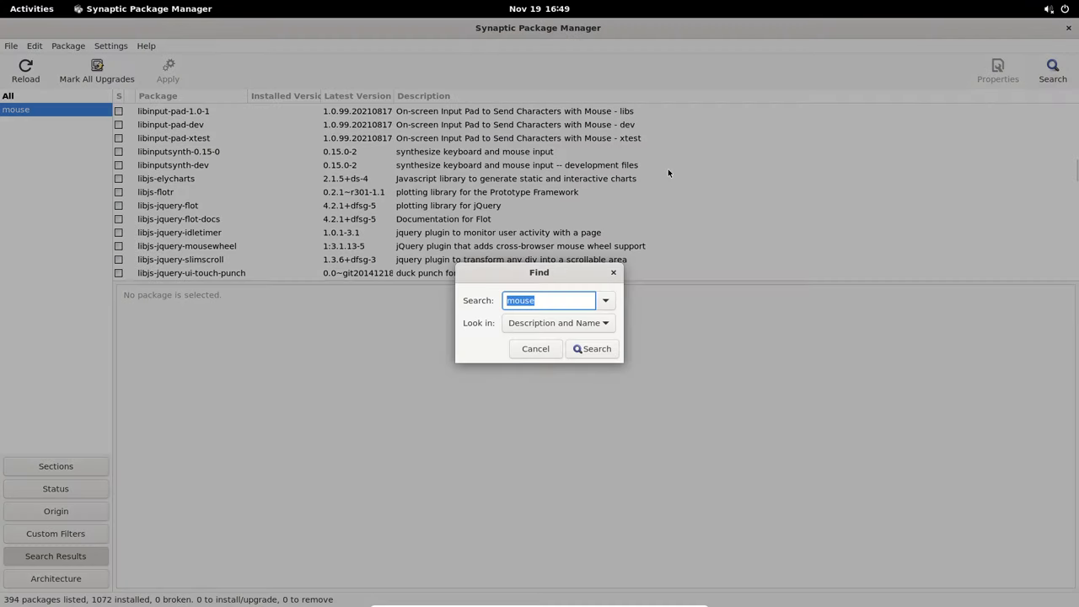
pyautogui.click(521, 303)
pyautogui.click(556, 327)
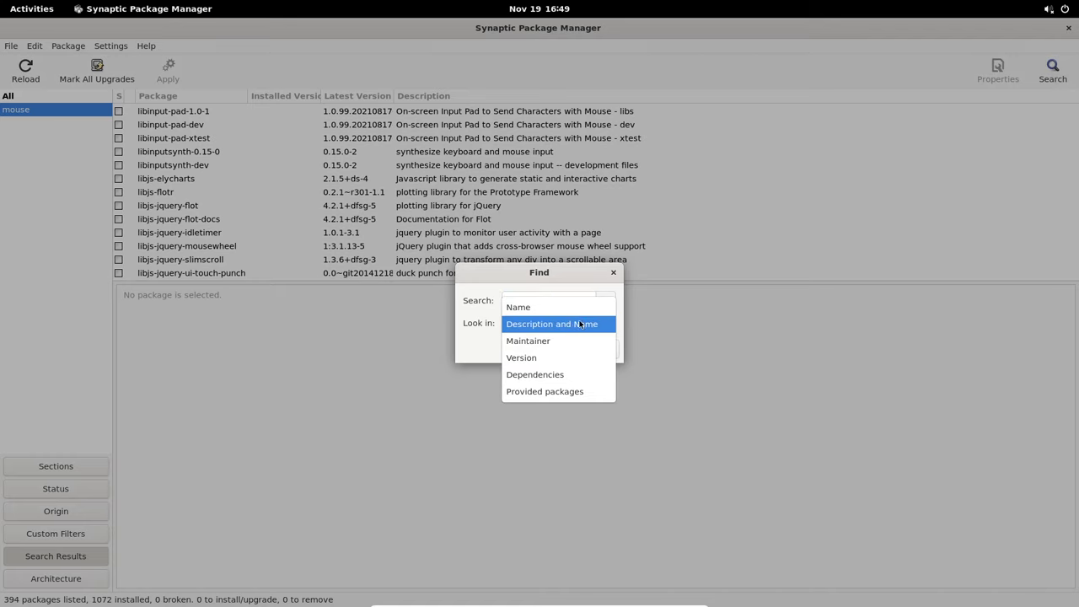
pyautogui.click(522, 304)
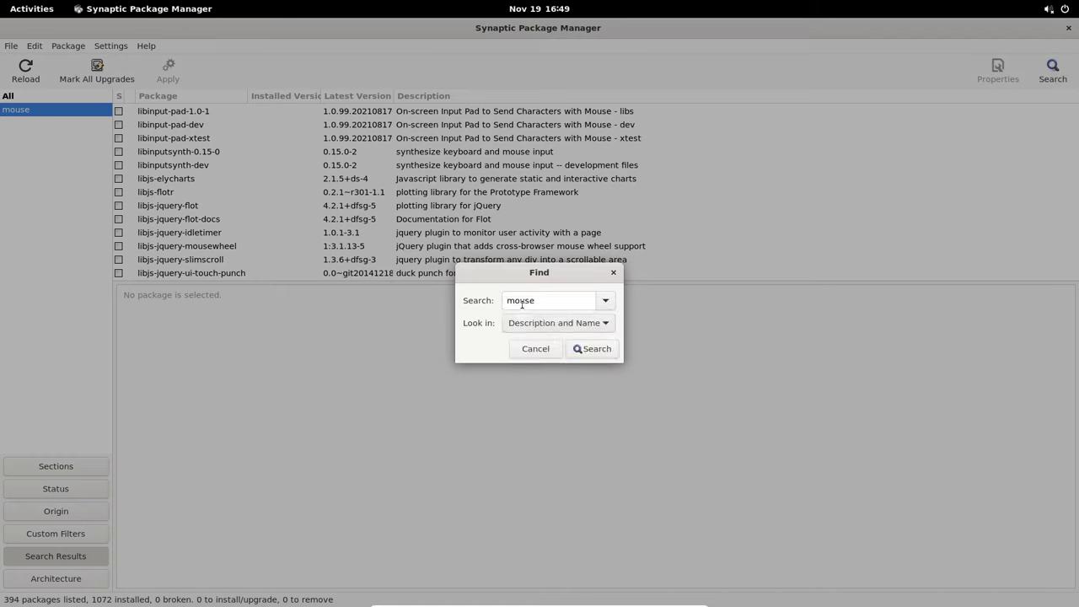
pyautogui.click(581, 322)
pyautogui.click(527, 306)
pyautogui.click(528, 306)
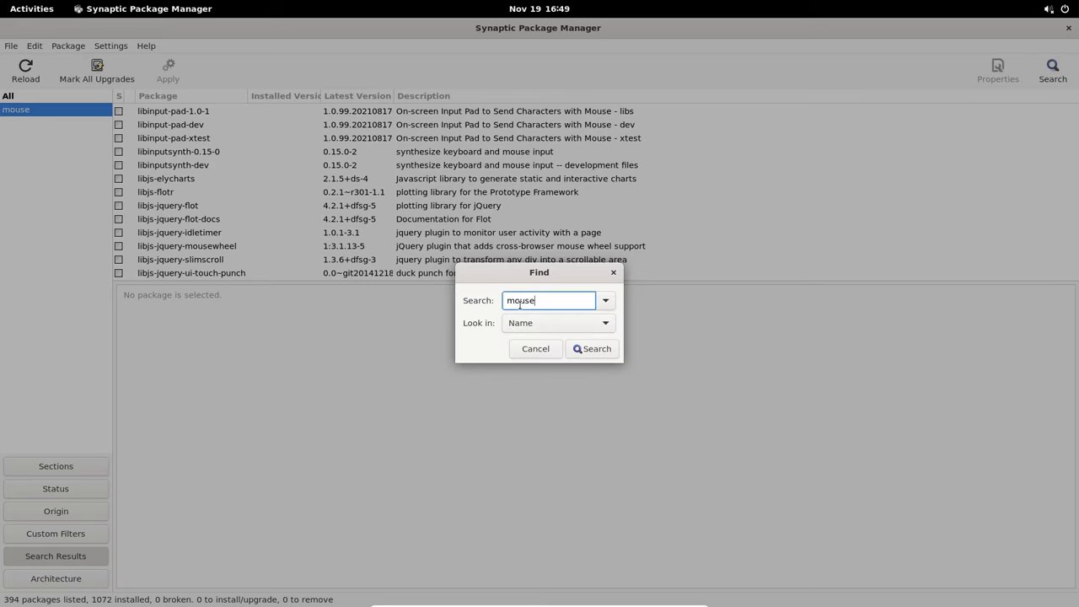
pyautogui.click(509, 301)
pyautogui.write('-')
pyautogui.click(602, 354)
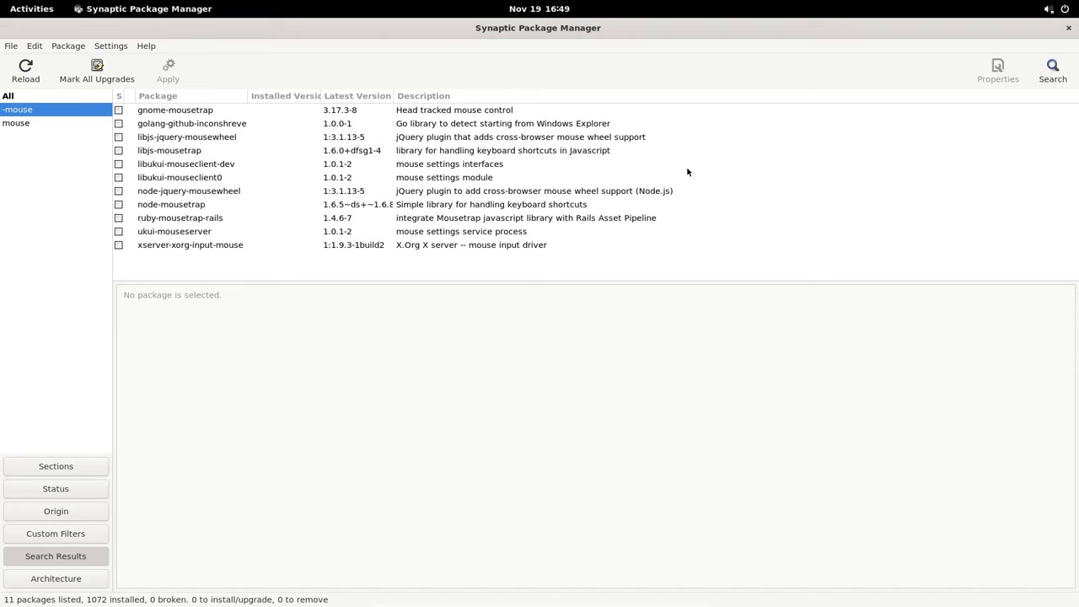
# Search the package names for "-pointer", and repeat the search with "pointer" without the hyphen
pyautogui.click(1053, 70)
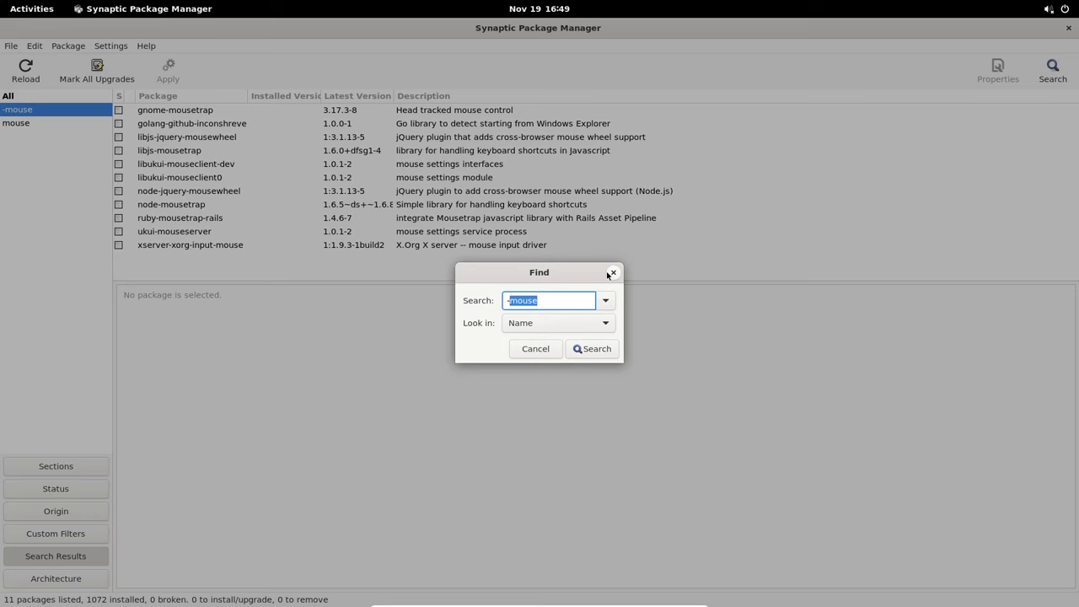
pyautogui.write('-pointer')
pyautogui.press('Return')
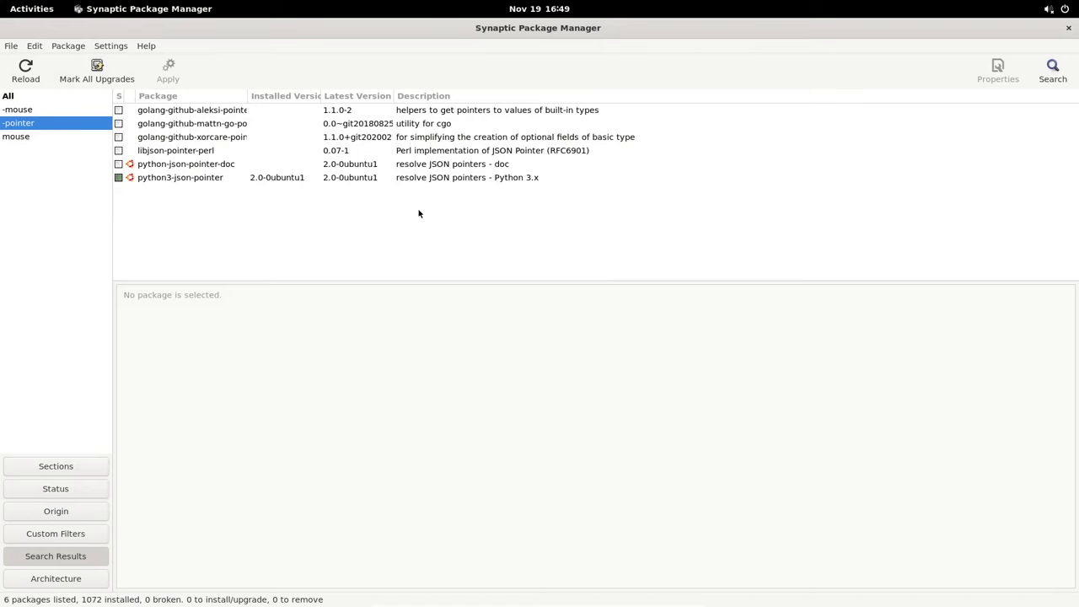
pyautogui.click(1051, 71)
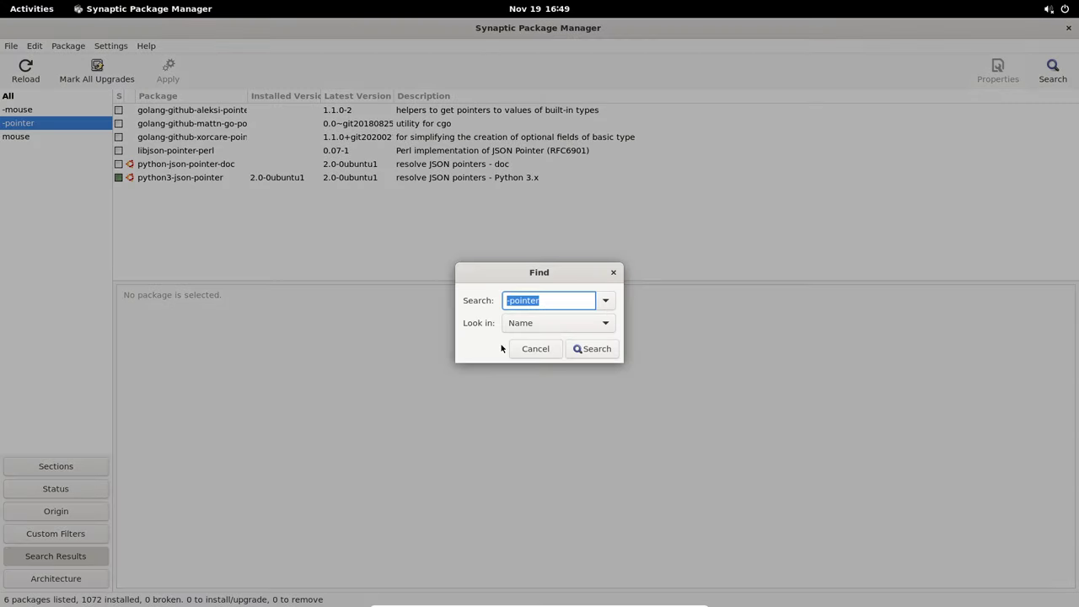
pyautogui.click(510, 300)
pyautogui.press('BackSpace')
pyautogui.press('Return')
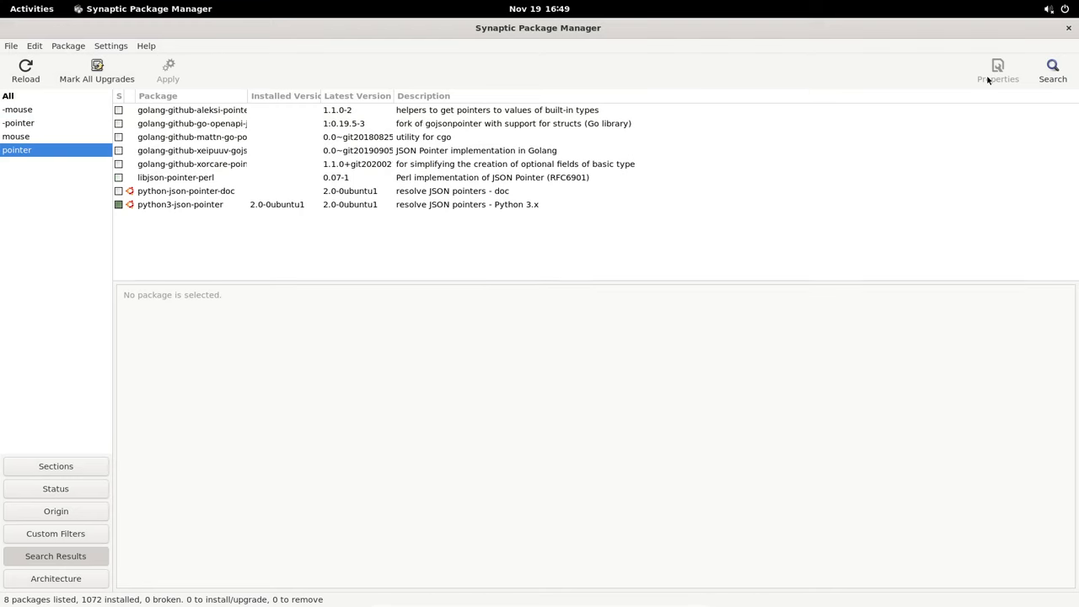
# Search the package names for "mouse" and look through the resulting list
pyautogui.click(1052, 71)
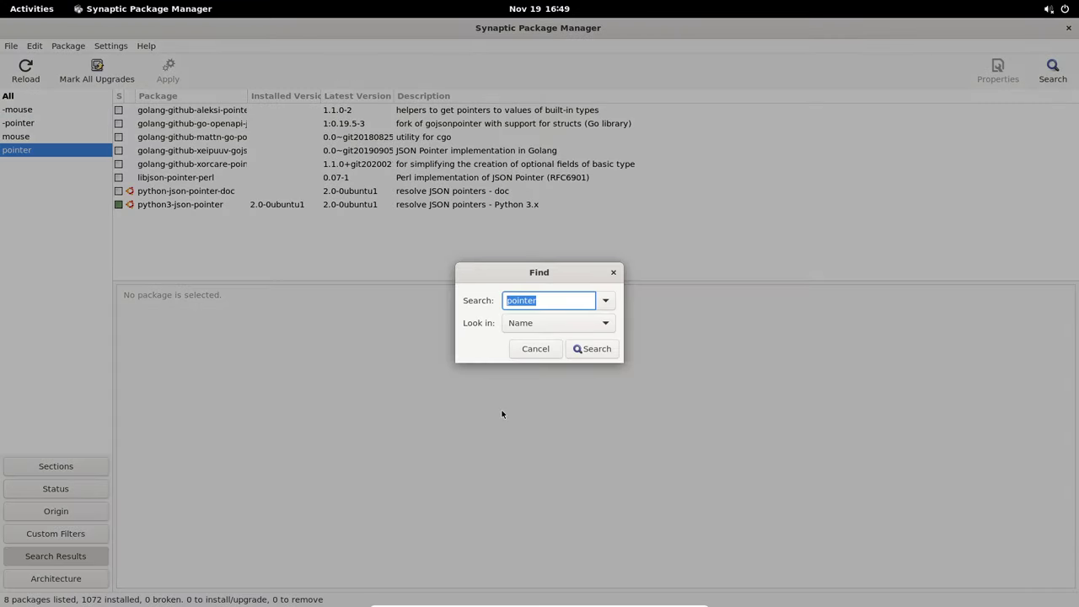
pyautogui.write('moused')
pyautogui.press('BackSpace')
pyautogui.press('BackSpace')
pyautogui.write('e')
pyautogui.press('Return')
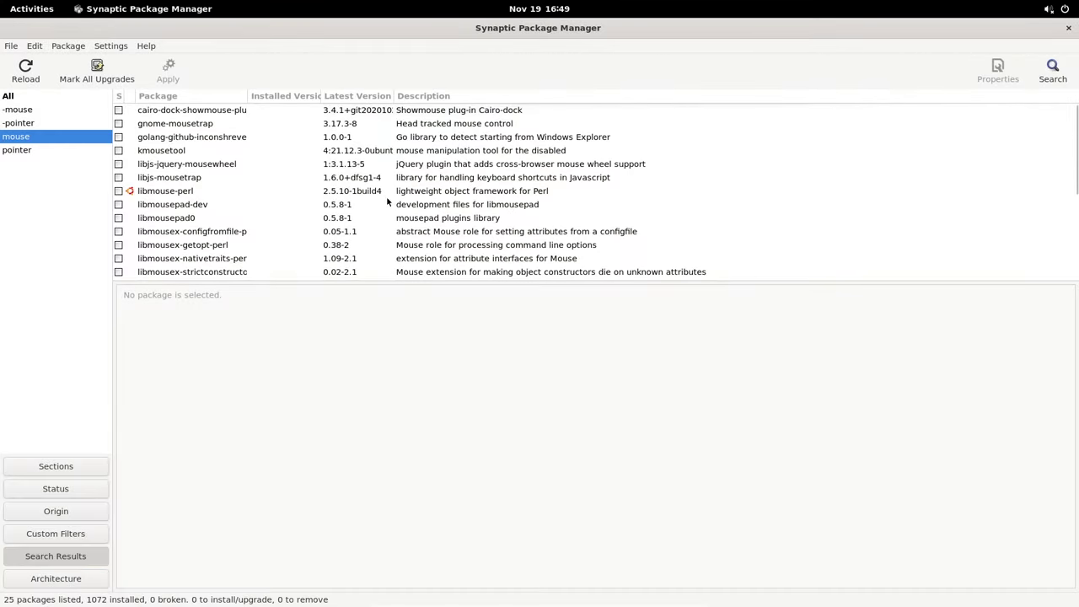
pyautogui.scroll(-3, 263, 181)
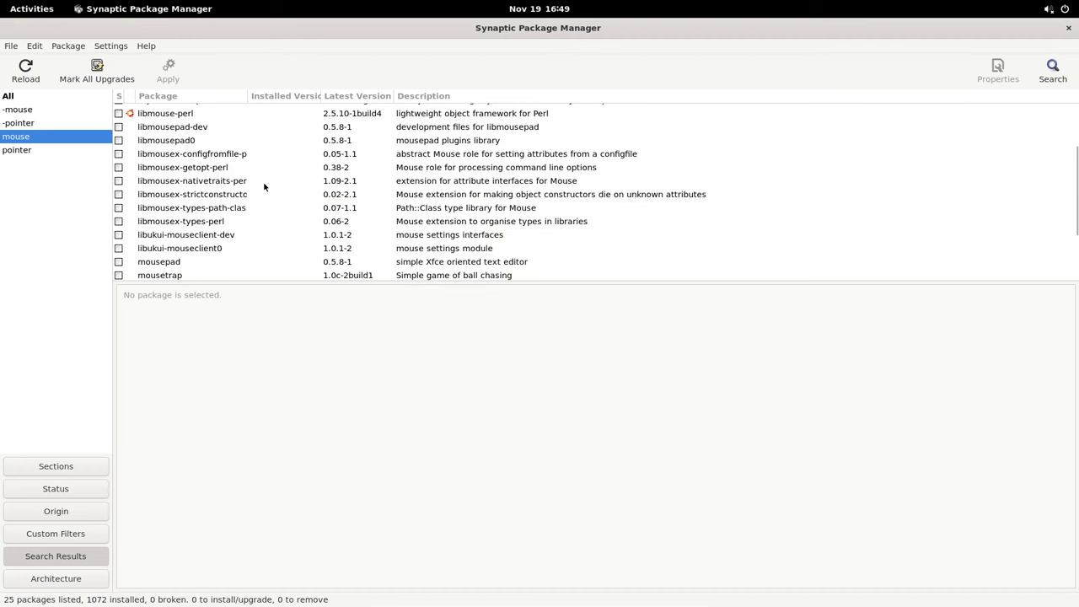
pyautogui.scroll(-1, 263, 182)
pyautogui.scroll(-1, 263, 181)
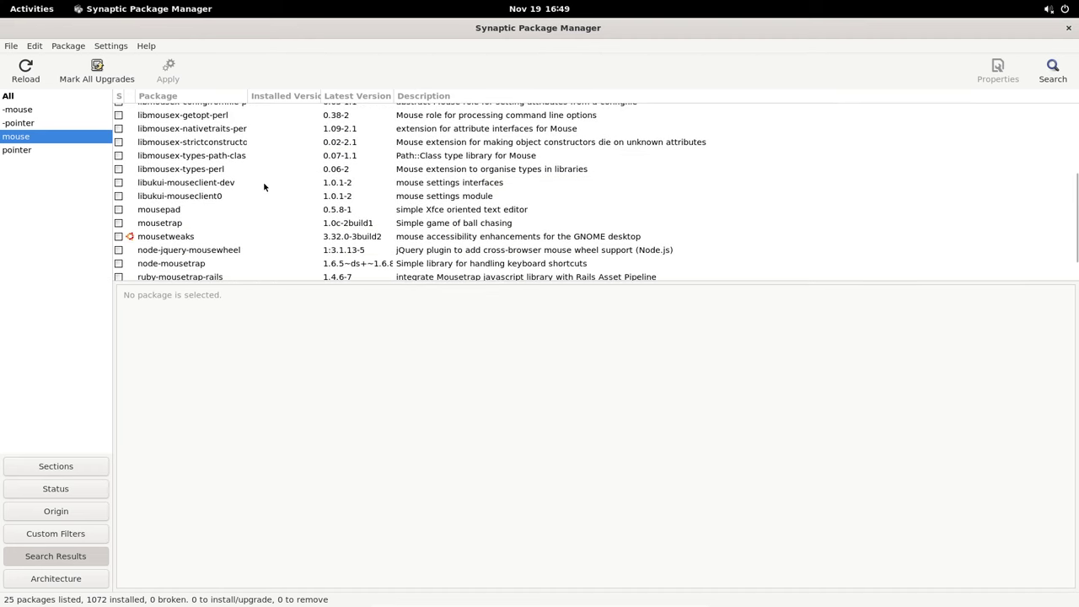
pyautogui.scroll(-1, 263, 185)
pyautogui.scroll(-1, 259, 188)
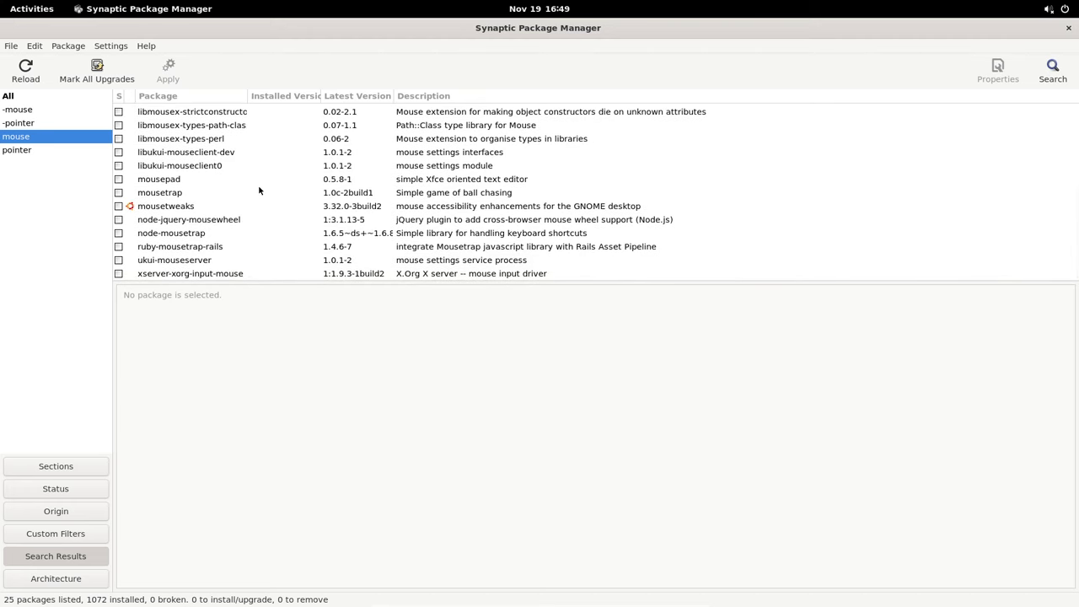
pyautogui.scroll(3, 258, 184)
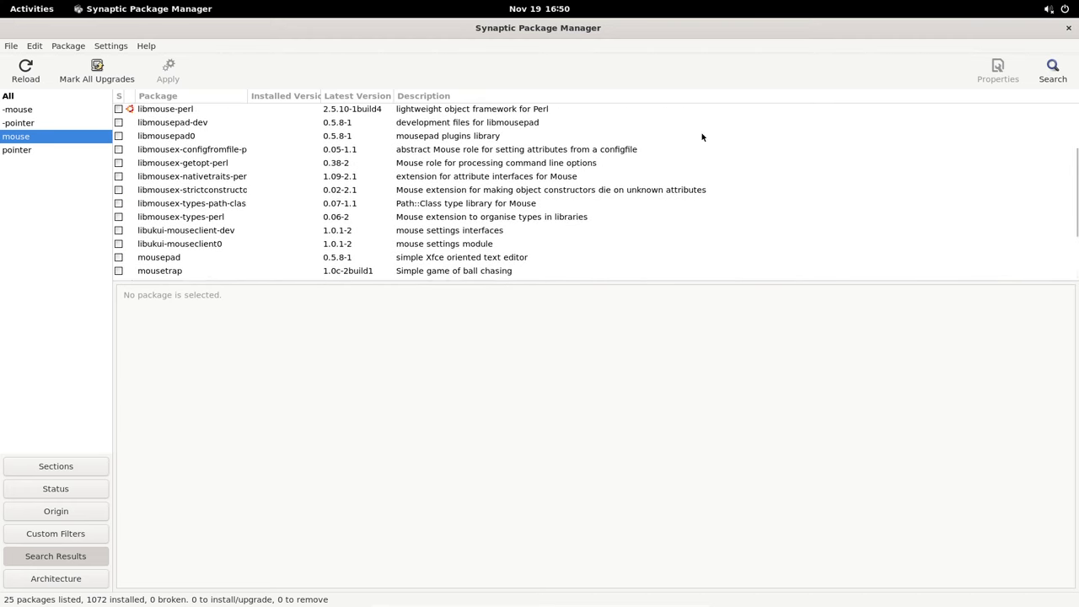
# Search the package names for "adwaita" and view the description of the adwaita-icon-theme package
pyautogui.click(1052, 69)
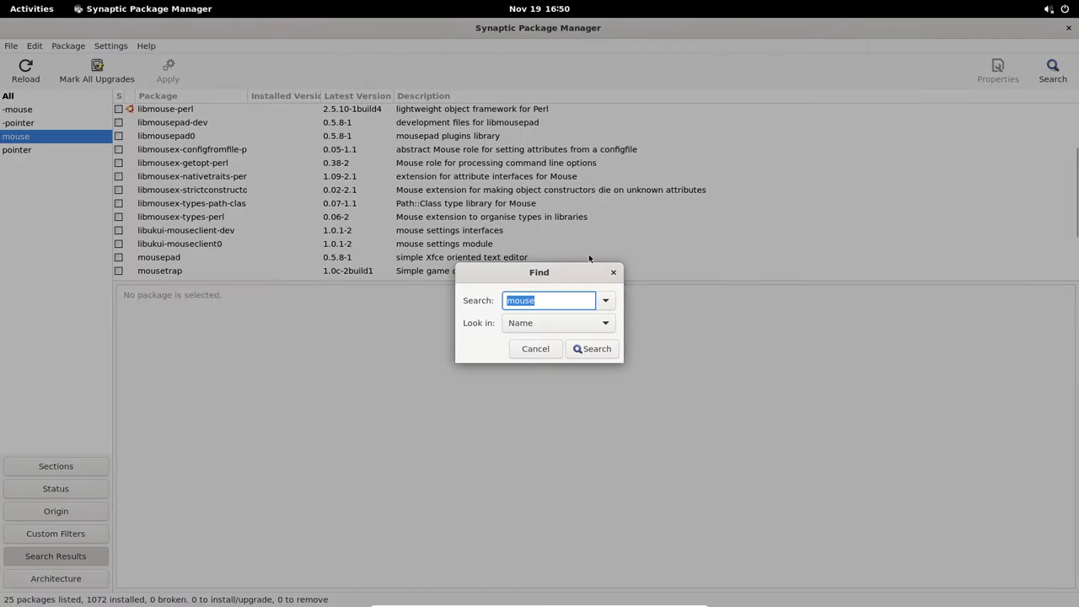
pyautogui.write('adl')
pyautogui.press('BackSpace')
pyautogui.write('waita')
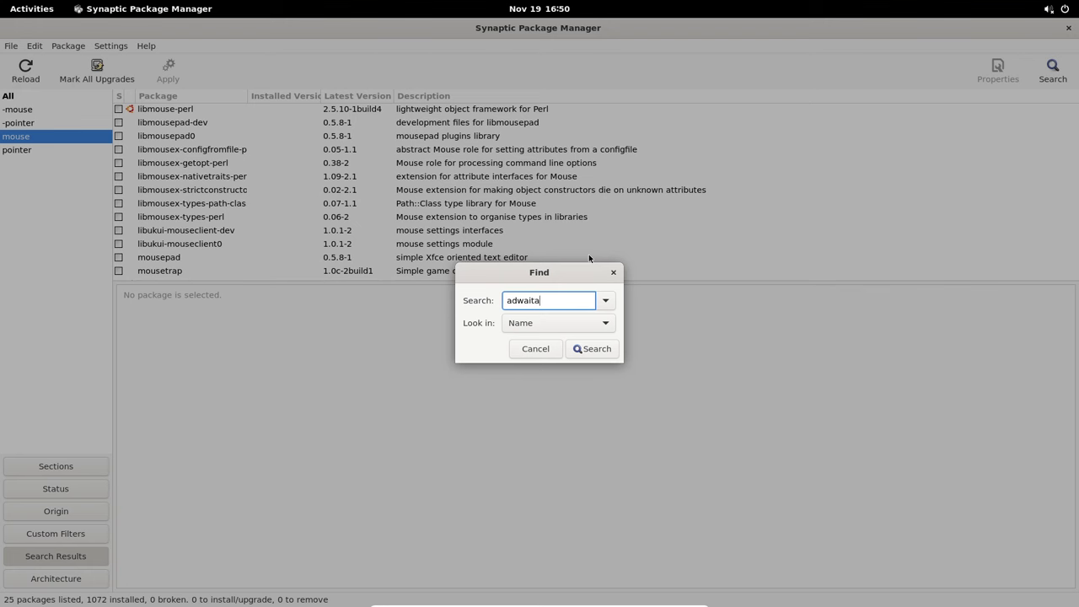
pyautogui.press('Return')
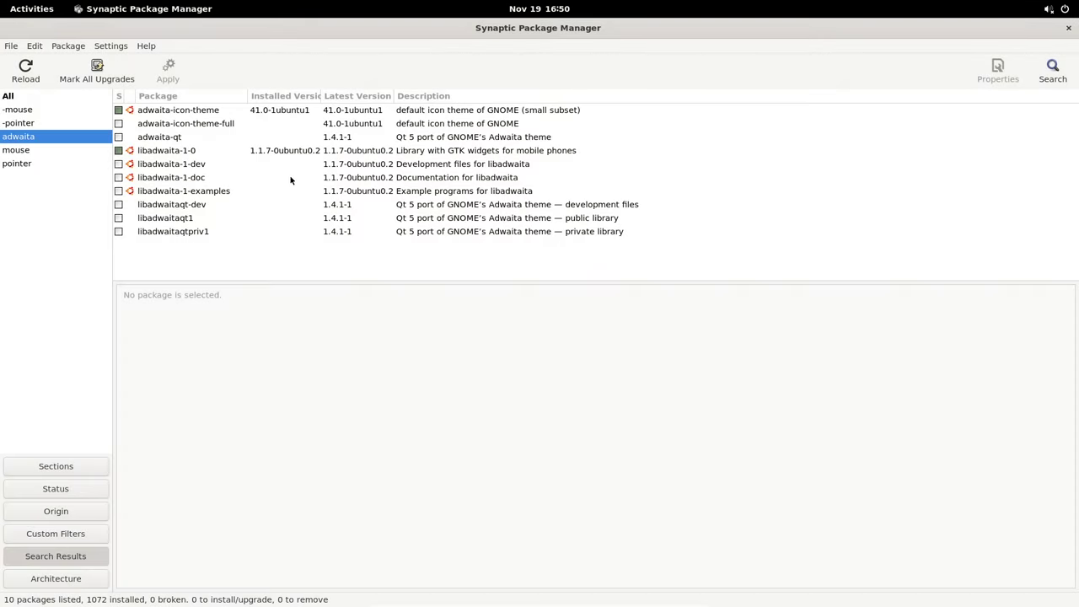
pyautogui.click(272, 113)
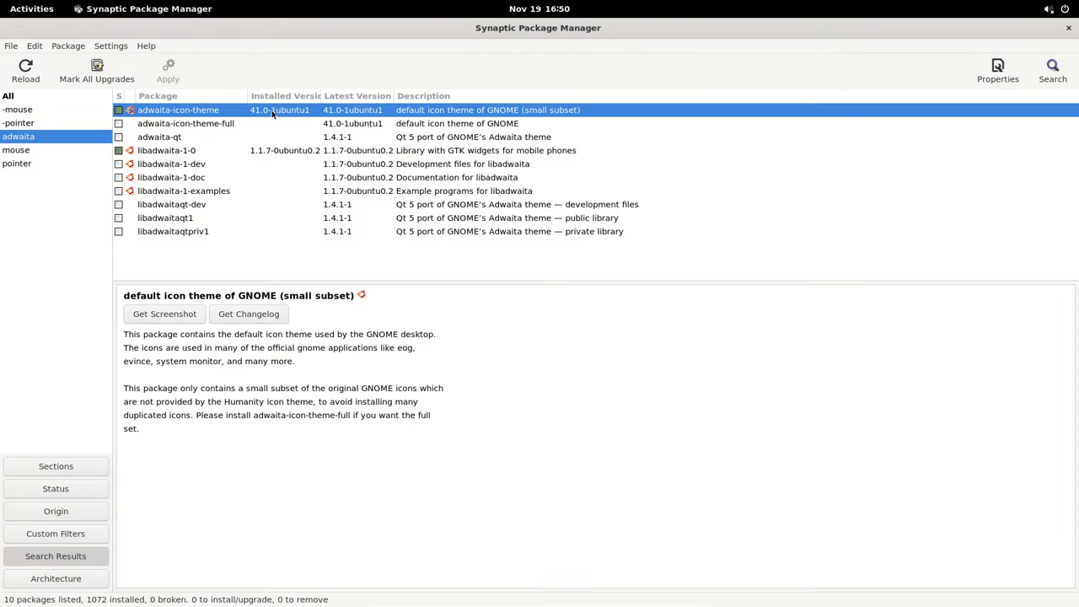
# Mark the adwaita-icon-theme-full package for installation and view the description of adwaita-qt
pyautogui.click(119, 126)
pyautogui.click(183, 152)
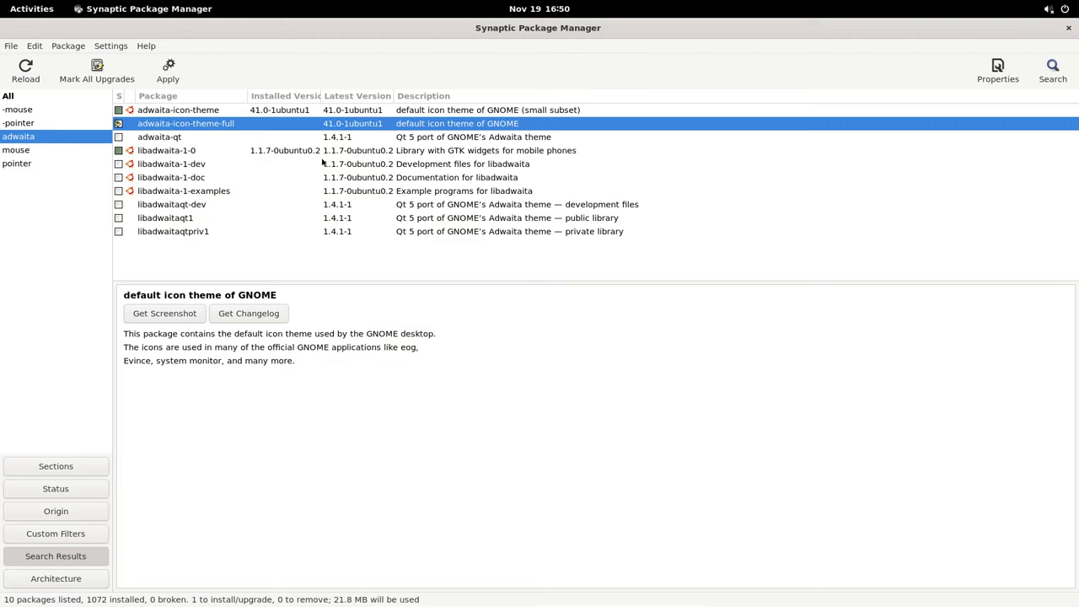
pyautogui.click(160, 139)
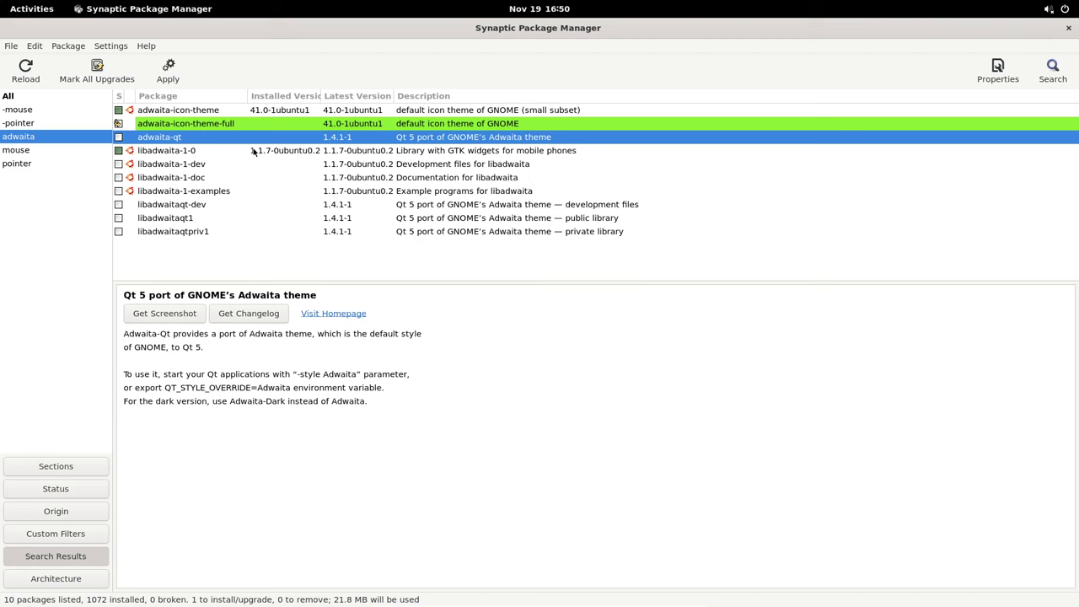
# Apply the marked installation of adwaita-icon-theme-full with its details shown, and dismiss the finished installation dialog
pyautogui.click(168, 71)
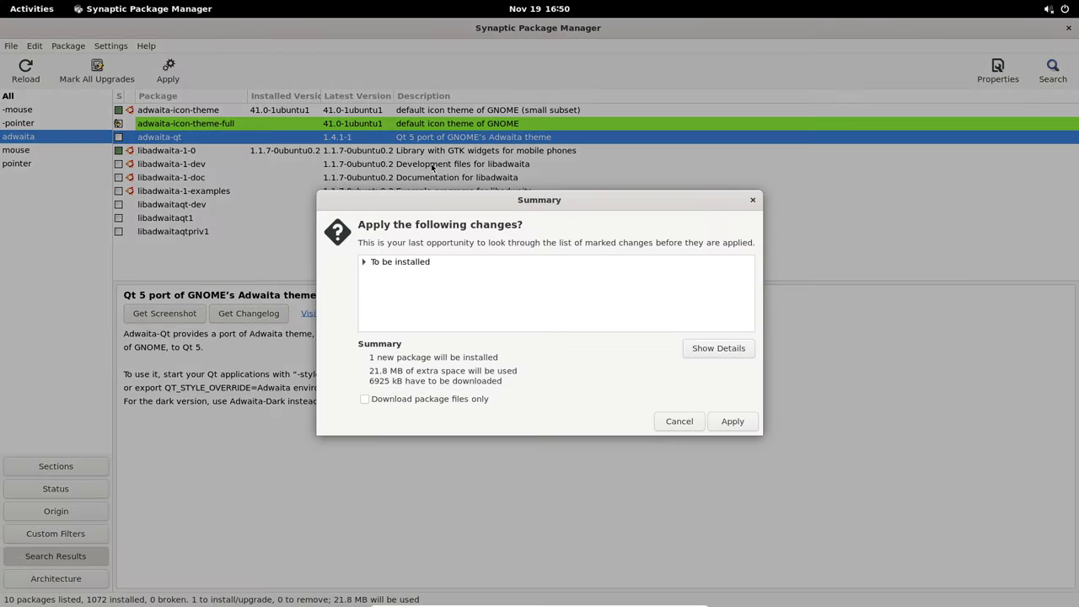
pyautogui.click(433, 268)
pyautogui.click(732, 422)
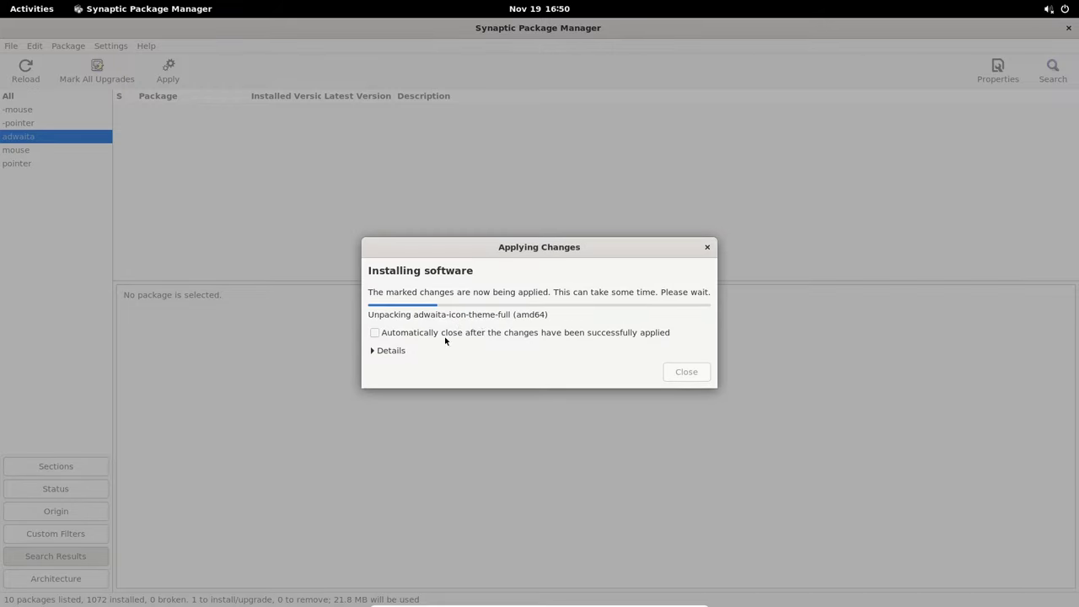
pyautogui.click(389, 350)
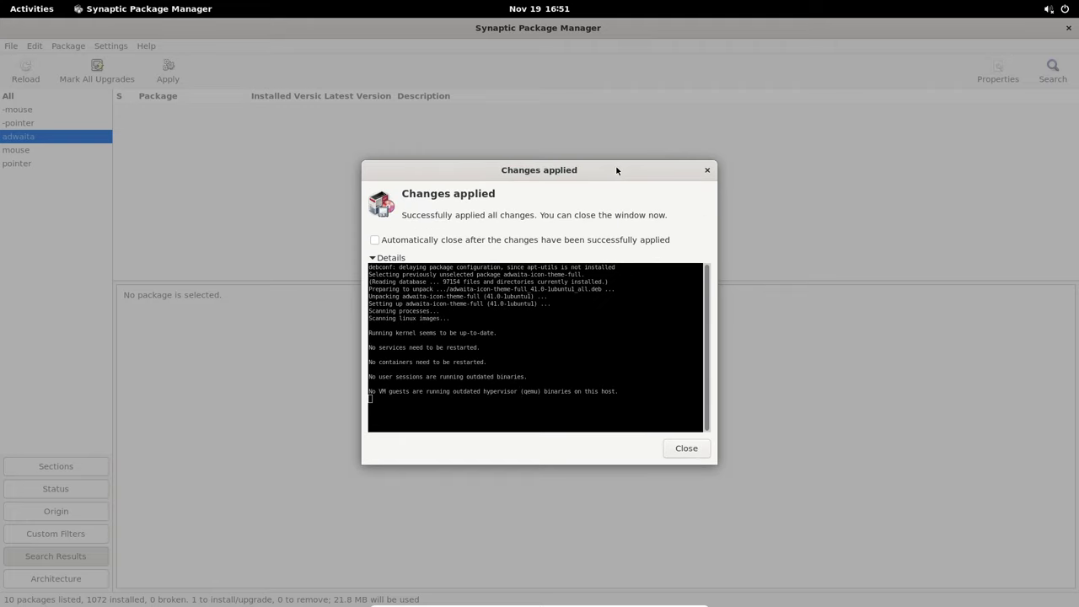
pyautogui.click(689, 449)
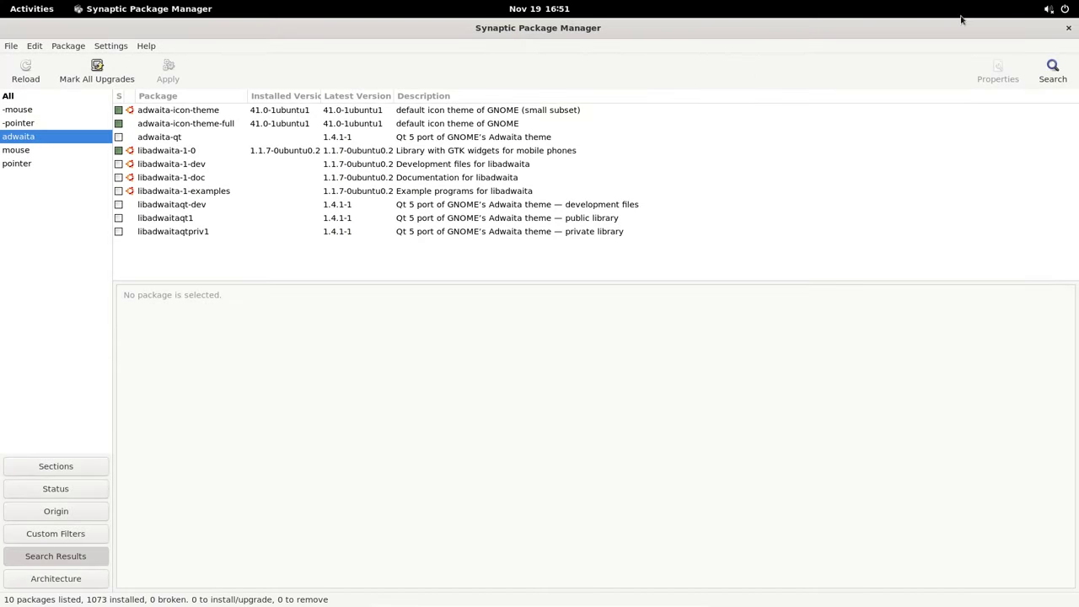
# Close the Synaptic Package Manager window
pyautogui.doubleClick(984, 33)
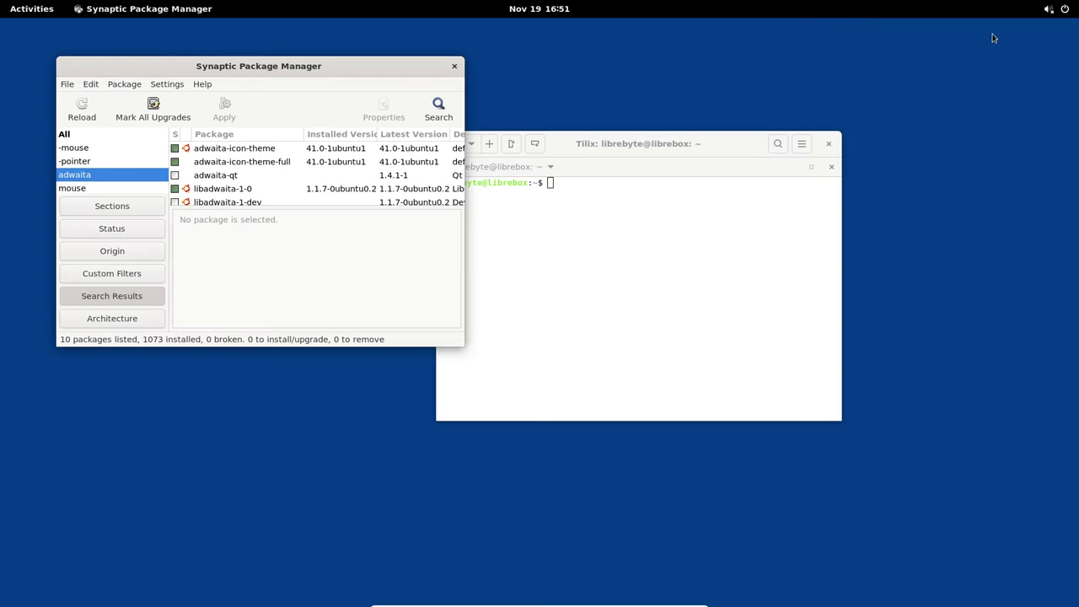
pyautogui.doubleClick(381, 70)
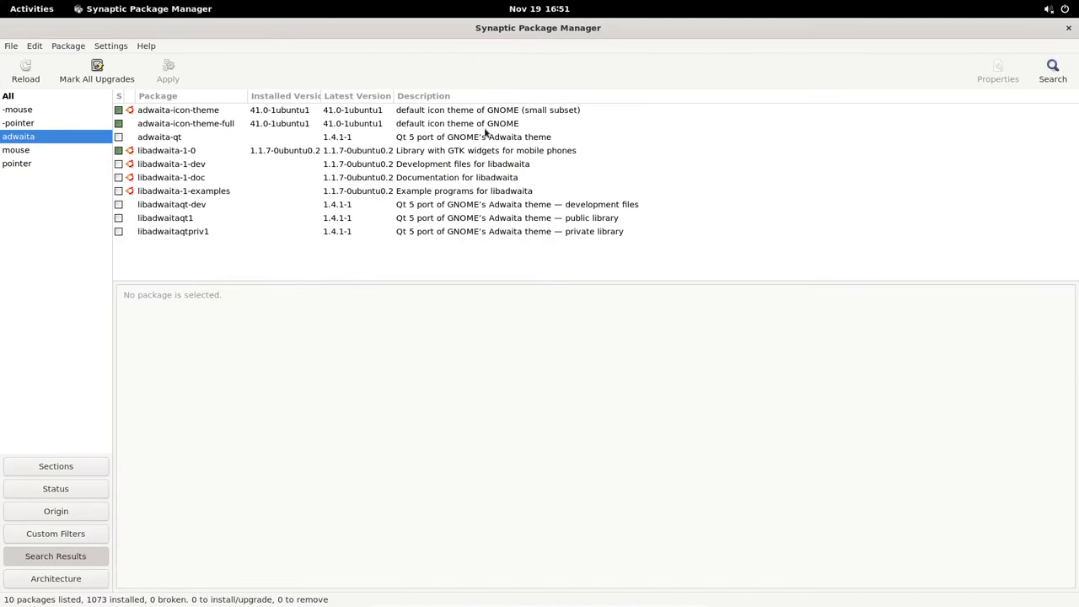
pyautogui.click(1068, 27)
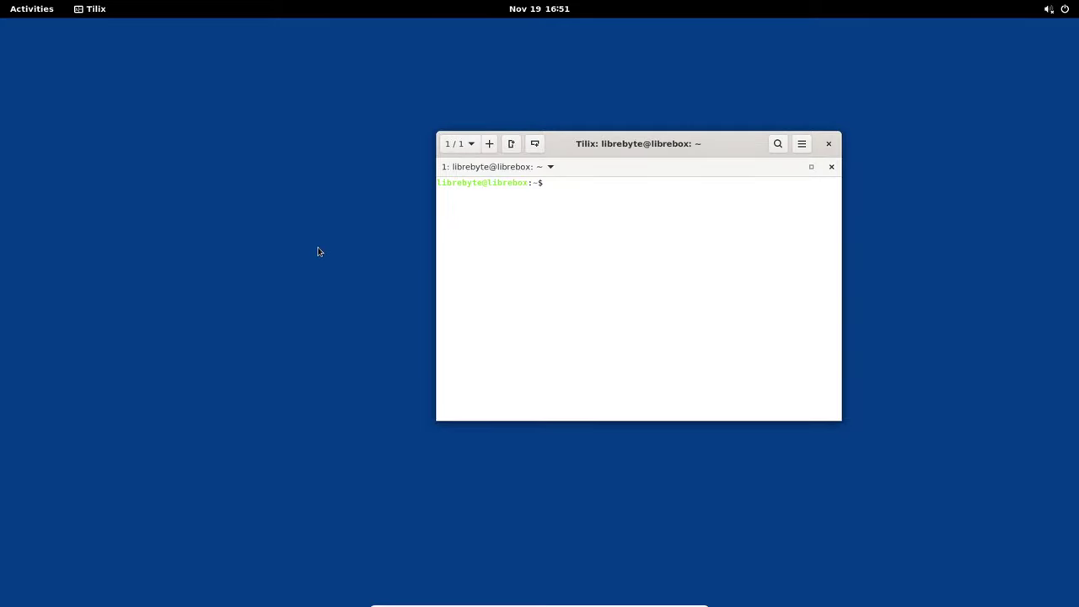
# Open the GNOME Settings application by searching for "se" and look through its full list of categories
pyautogui.press('super')
pyautogui.write('se')
pyautogui.press('Return')
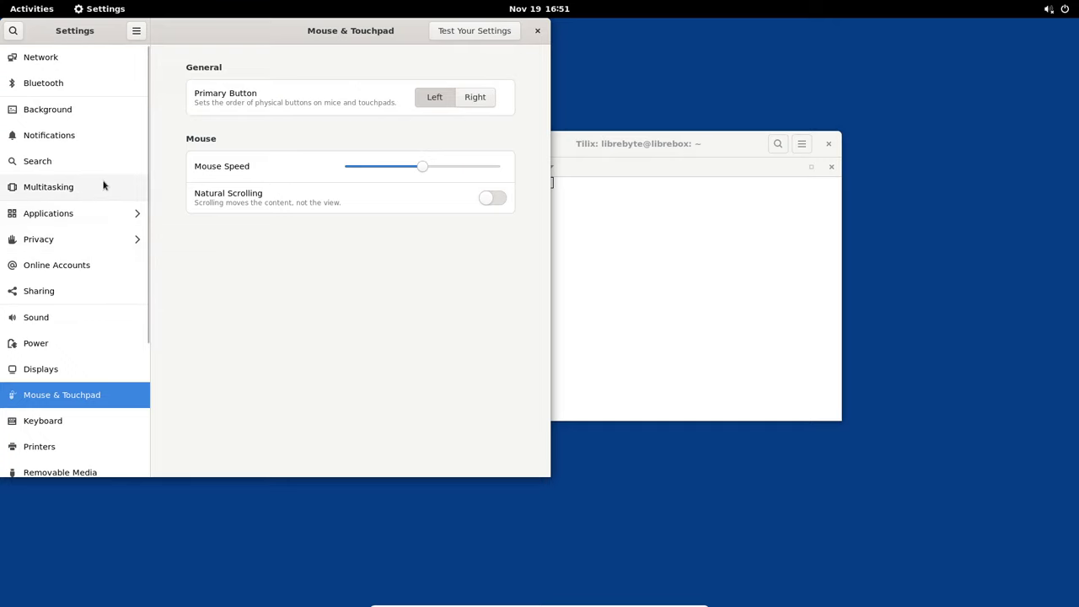
pyautogui.scroll(-4, 104, 229)
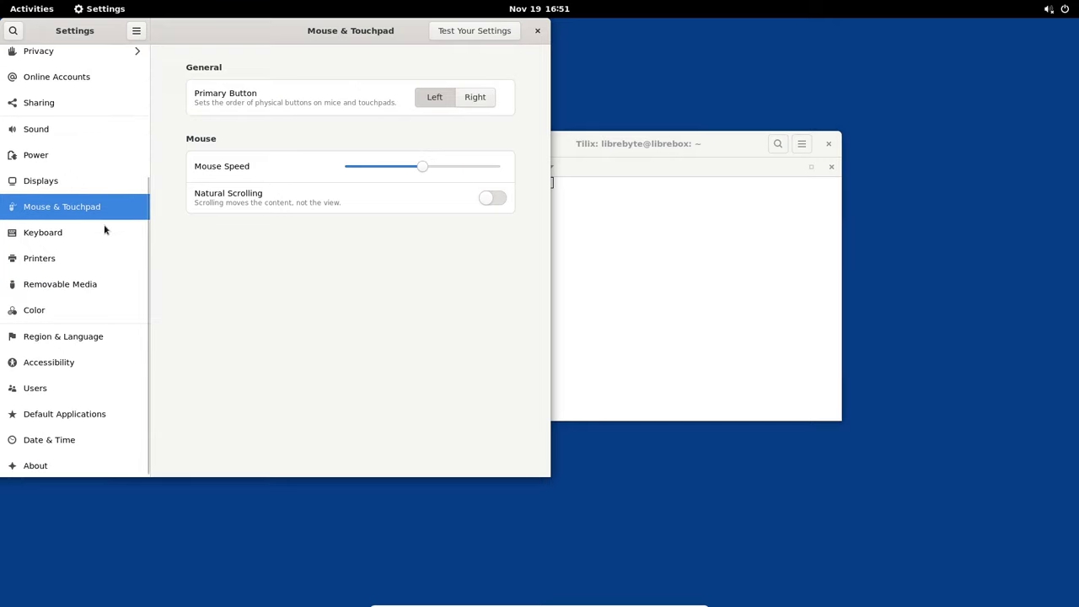
pyautogui.scroll(4, 105, 228)
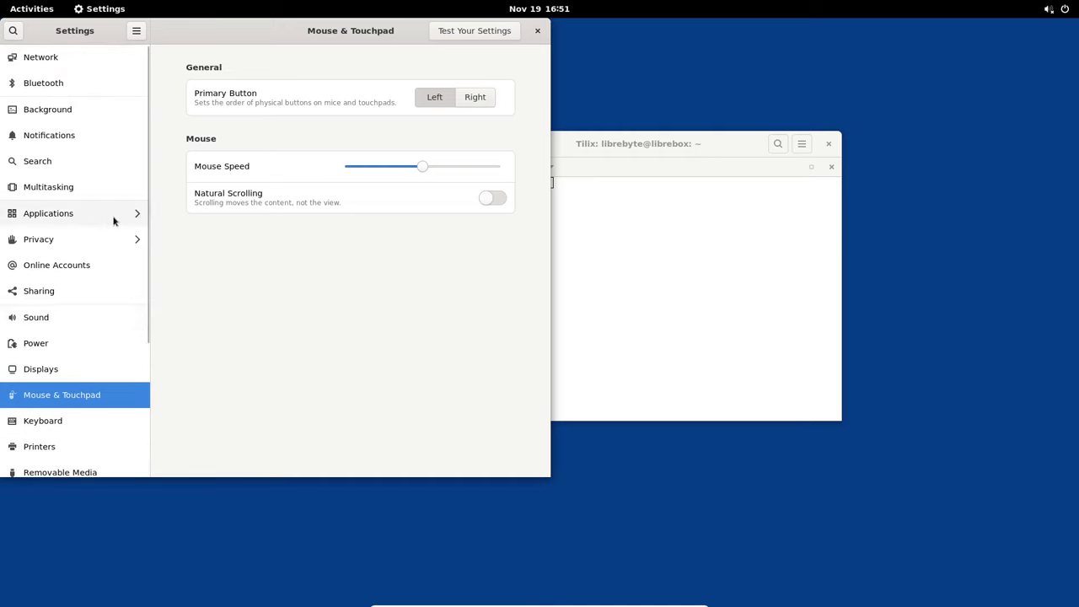
# Browse the list of settings categories and view the Default Applications and Date & Time pages
pyautogui.scroll(-4, 125, 253)
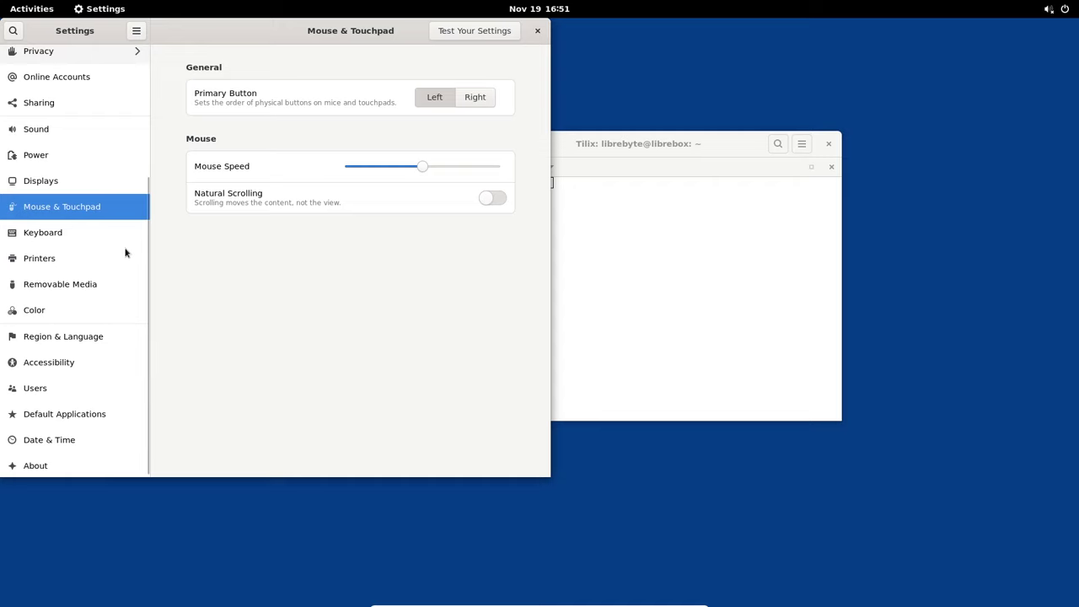
pyautogui.scroll(4, 125, 253)
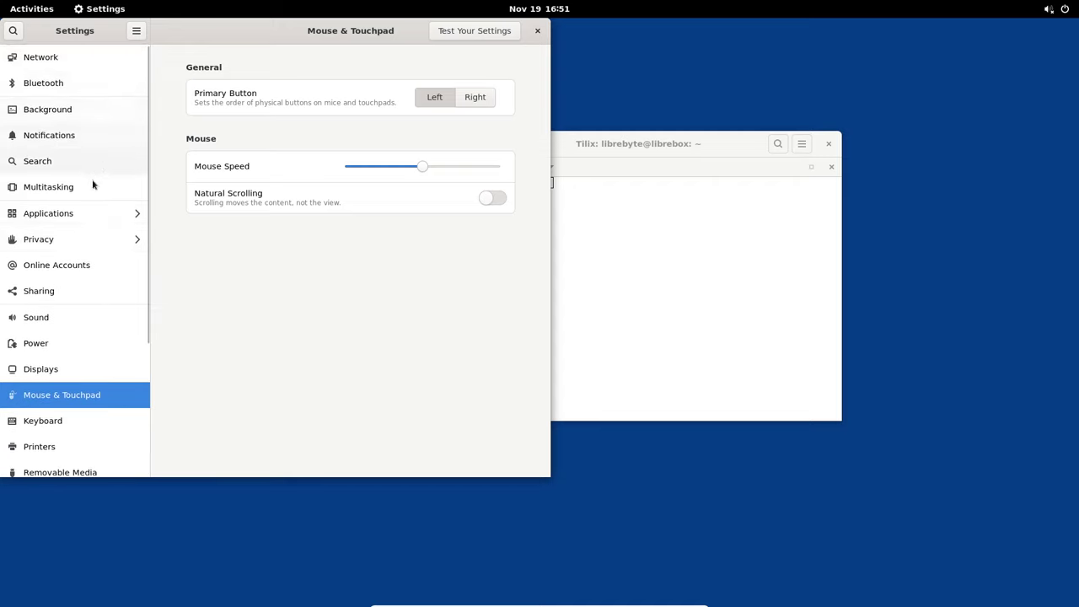
pyautogui.scroll(-3, 95, 202)
pyautogui.scroll(2, 96, 212)
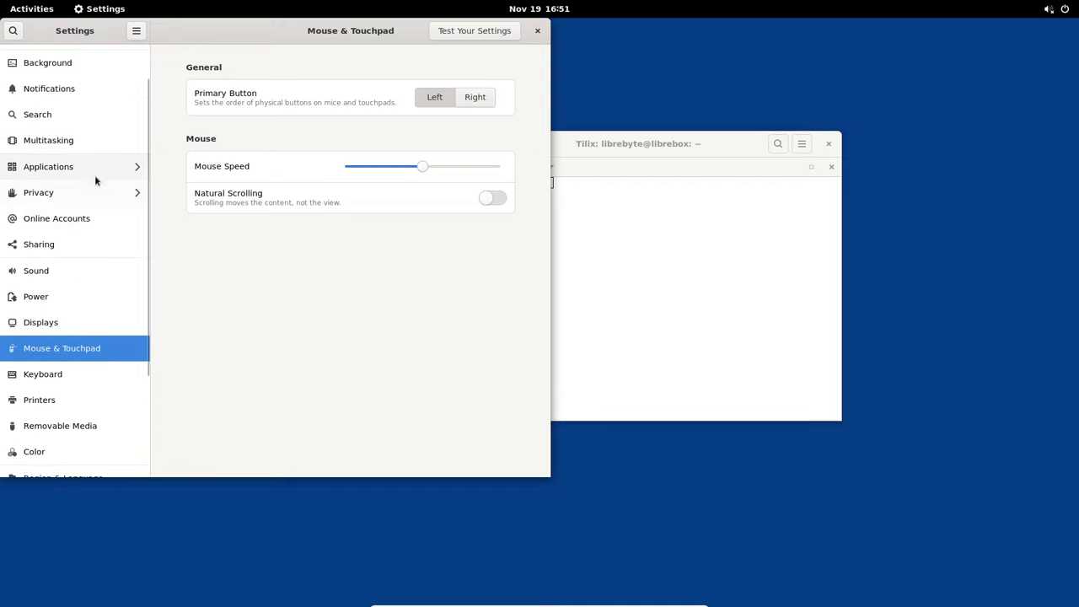
pyautogui.scroll(-3, 109, 225)
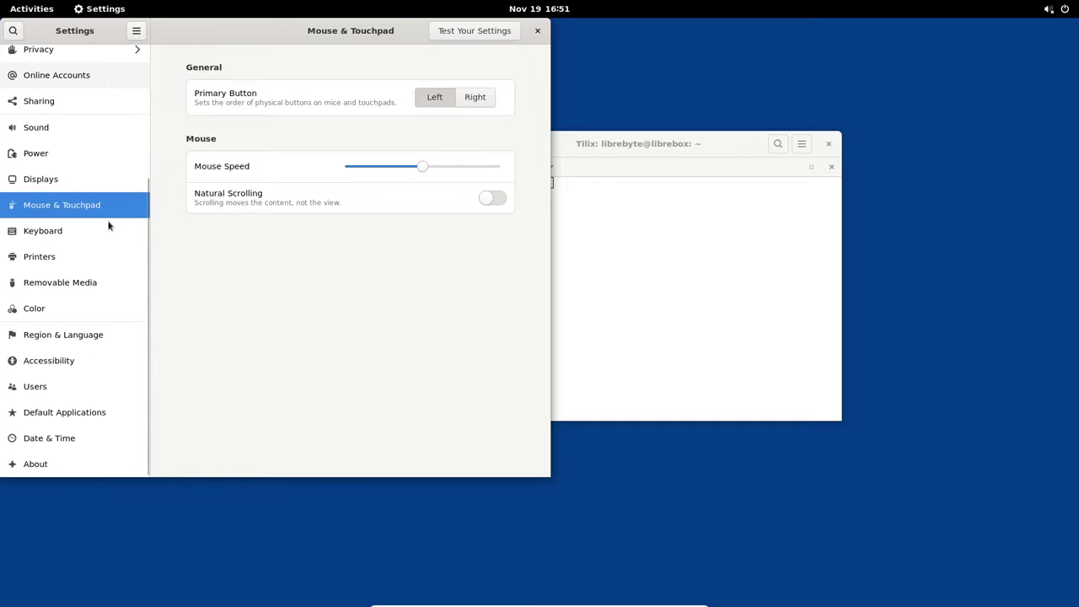
pyautogui.click(75, 412)
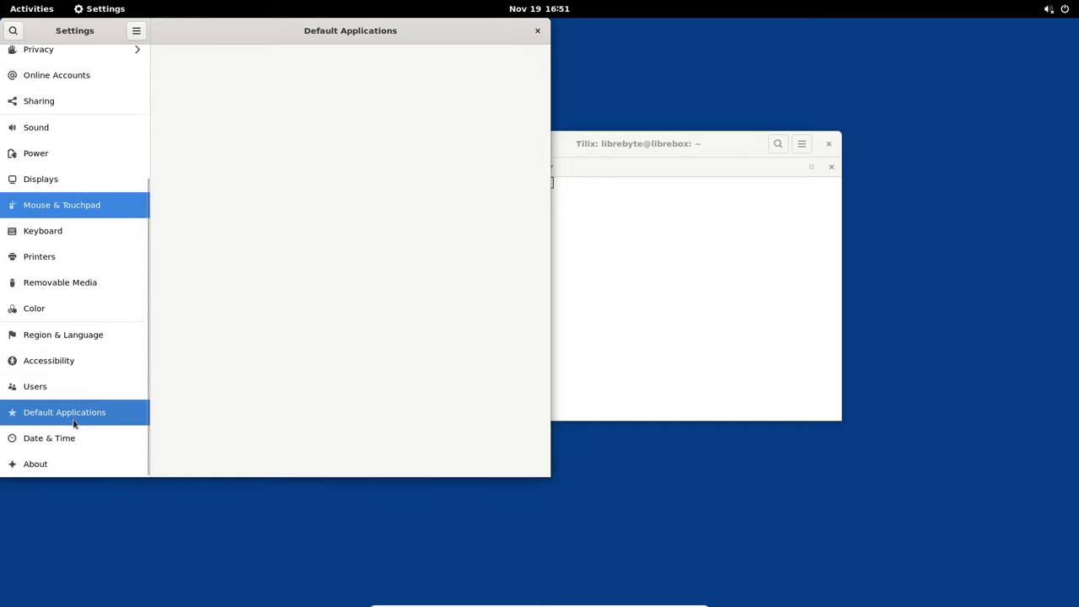
pyautogui.click(75, 440)
pyautogui.scroll(4, 99, 333)
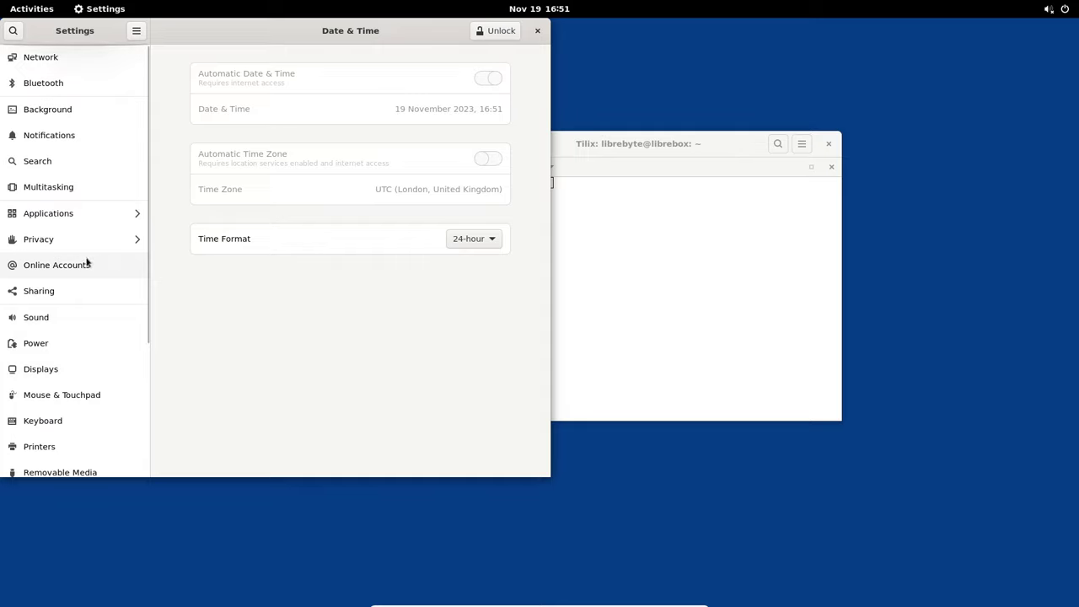
# View the Background and Mouse & Touchpad settings, moving the Settings window away from the corner of the desktop
pyautogui.click(91, 108)
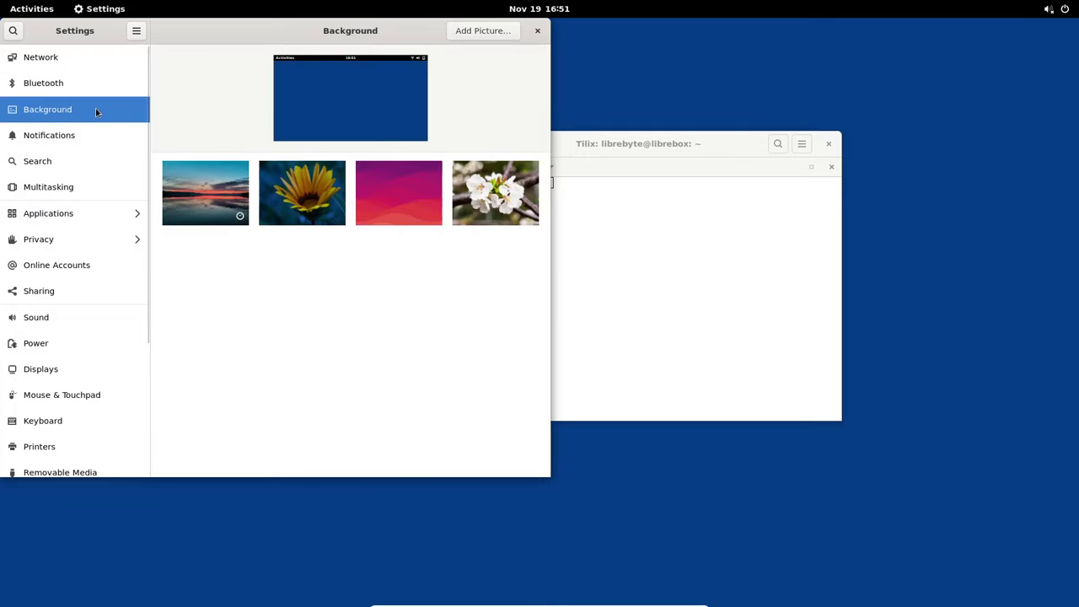
pyautogui.moveTo(336, 37); pyautogui.dragTo(515, 62)
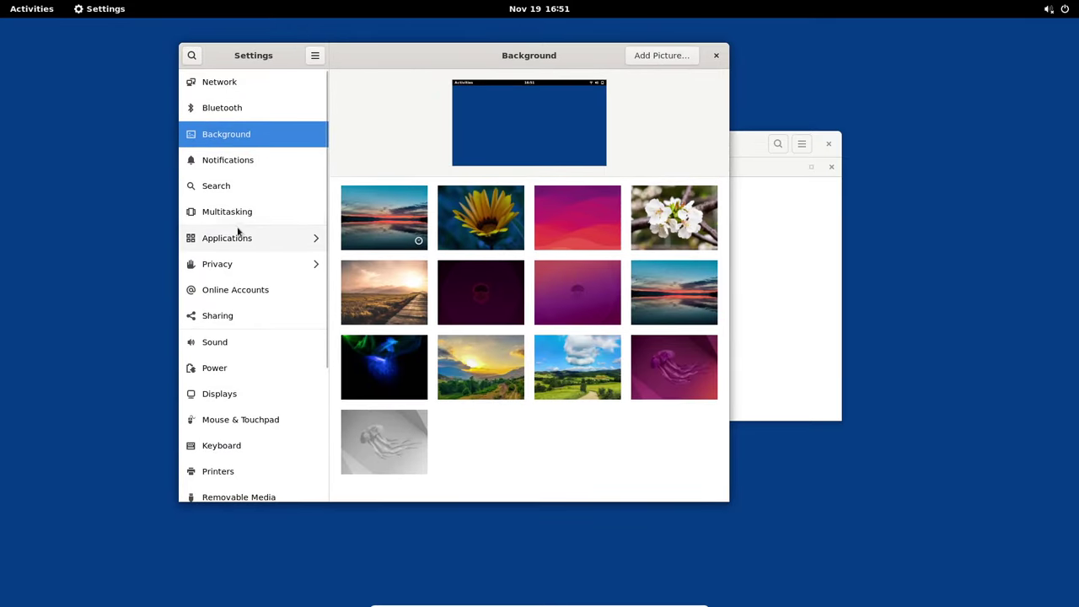
pyautogui.scroll(-2, 304, 263)
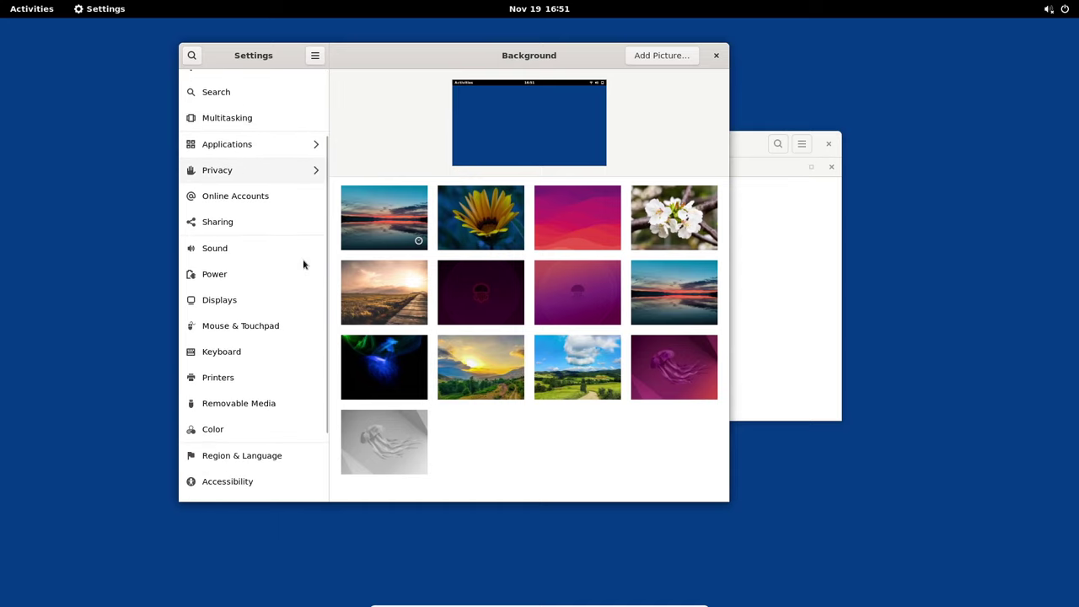
pyautogui.scroll(-2, 304, 264)
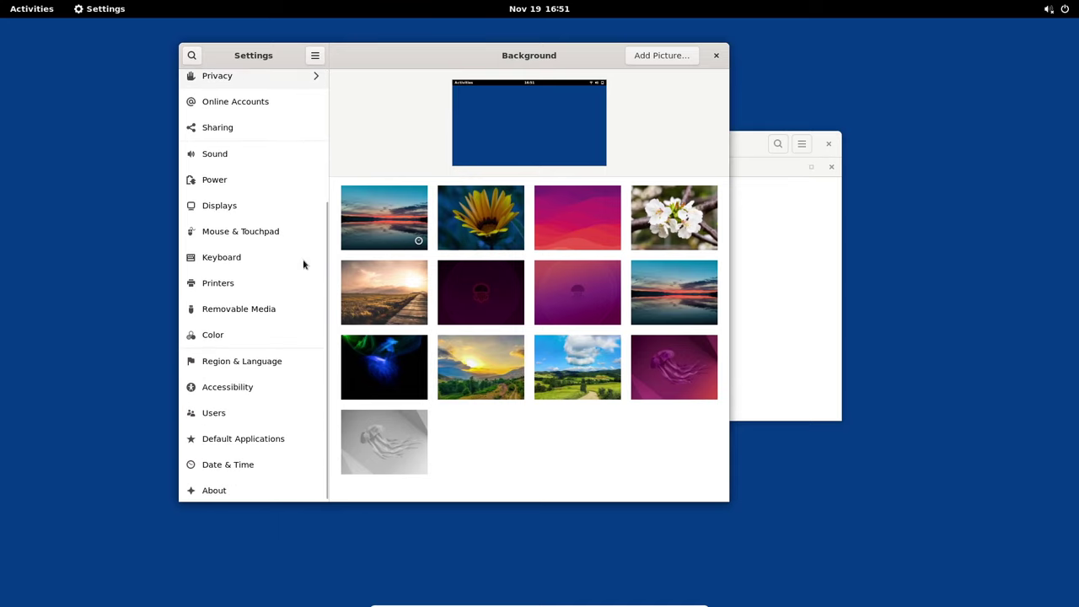
pyautogui.click(265, 231)
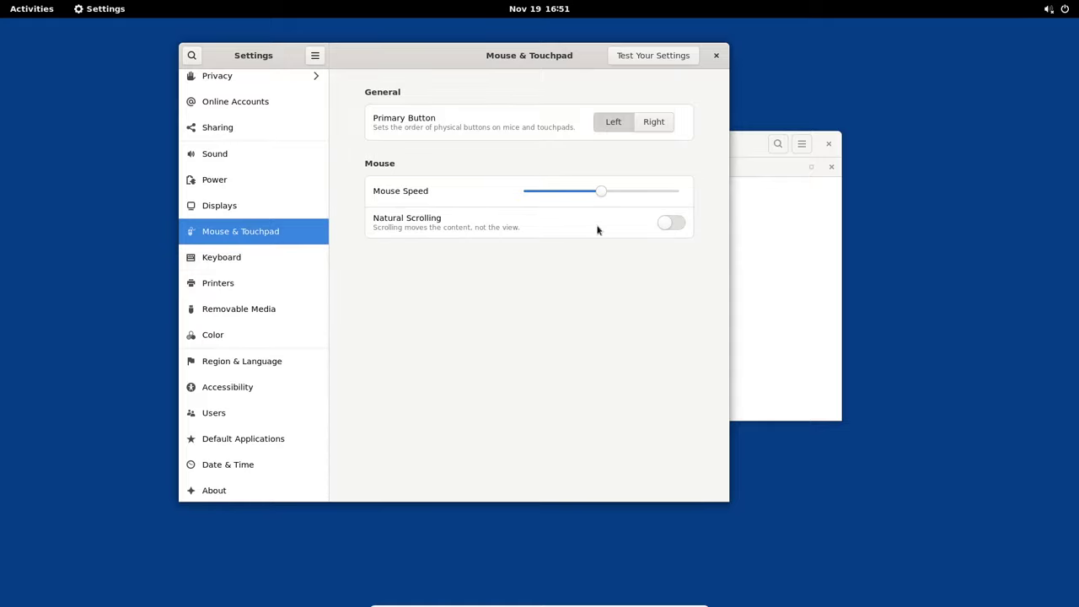
# Move the Settings and Tilix windows apart and close both of them
pyautogui.moveTo(539, 70); pyautogui.dragTo(411, 101)
pyautogui.click(727, 149)
pyautogui.moveTo(726, 149); pyautogui.dragTo(811, 151)
pyautogui.click(483, 124)
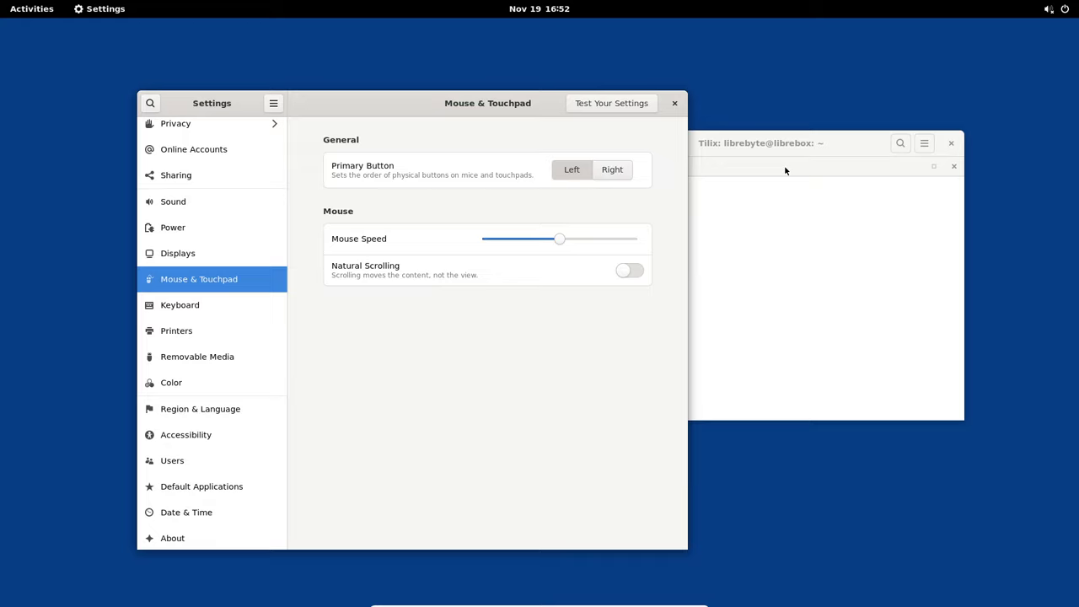
pyautogui.click(674, 104)
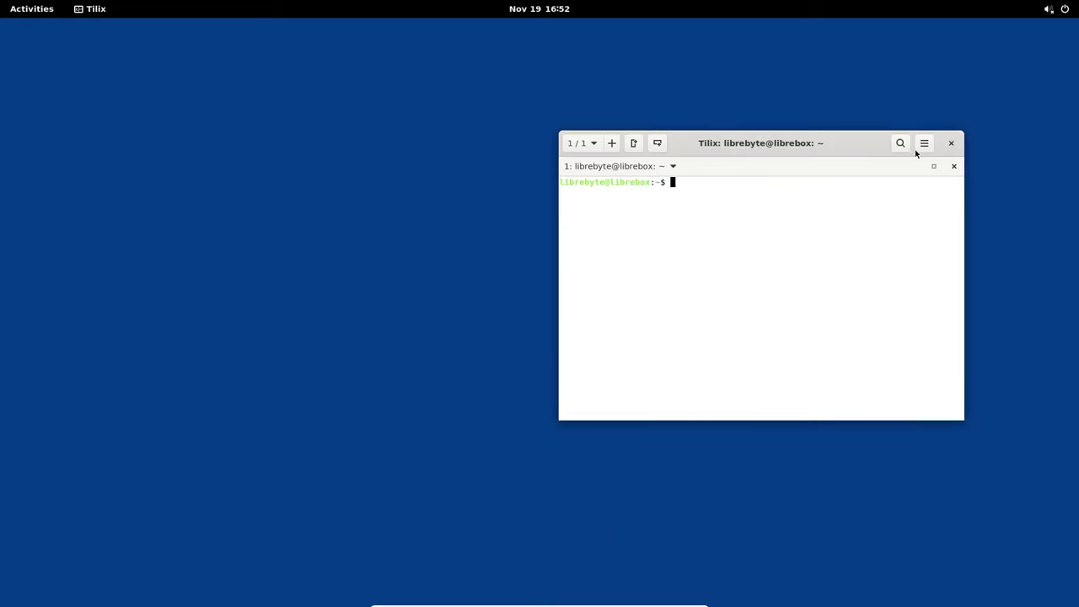
pyautogui.click(951, 143)
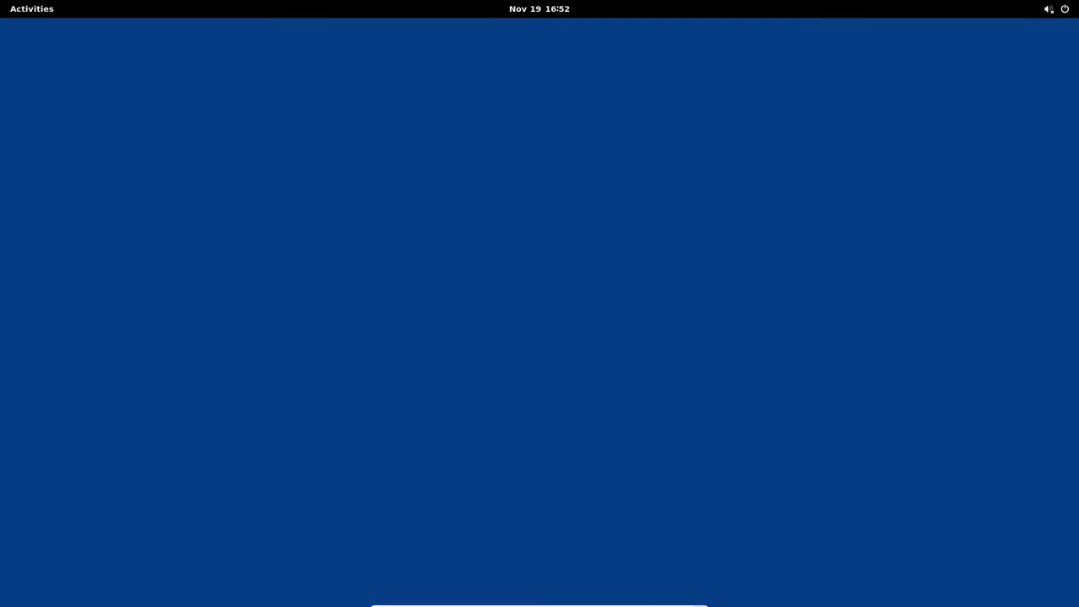
# Launch Synaptic Package Manager from the full applications overview and authenticate with the account password
pyautogui.press('super')
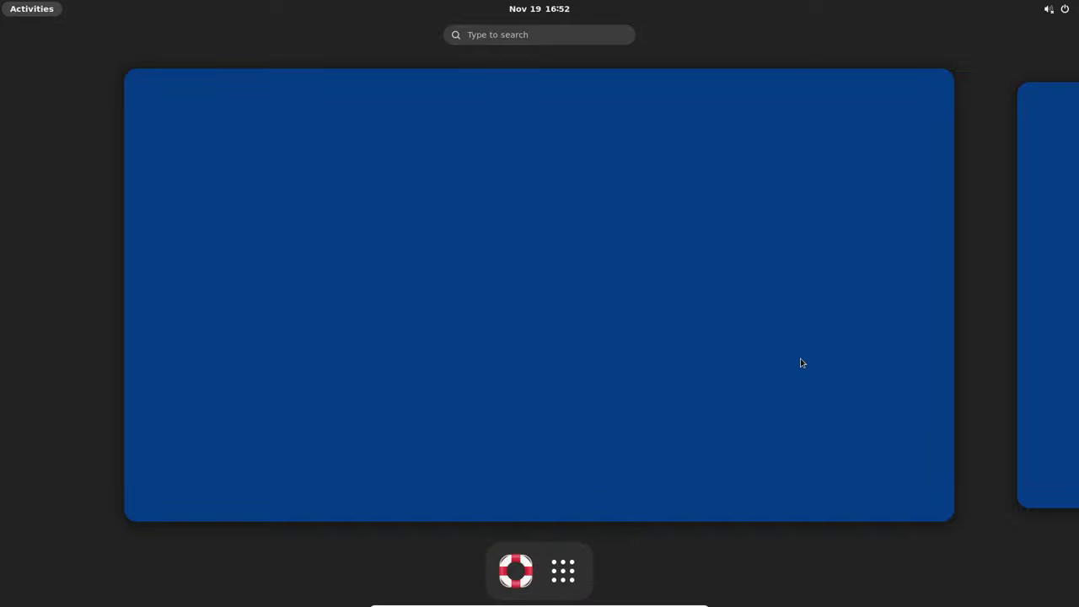
pyautogui.click(563, 571)
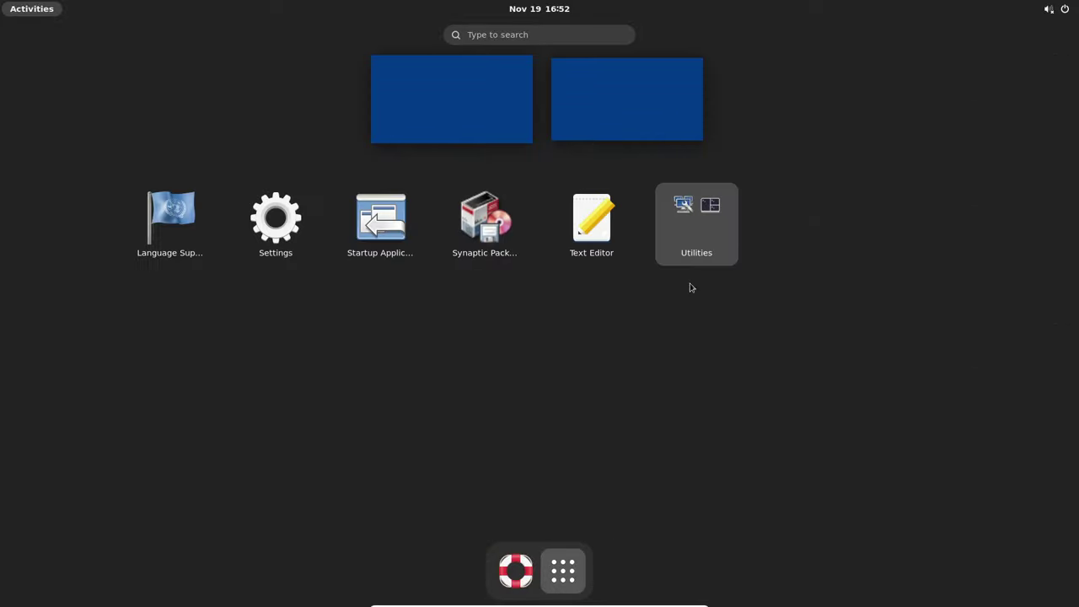
pyautogui.click(472, 226)
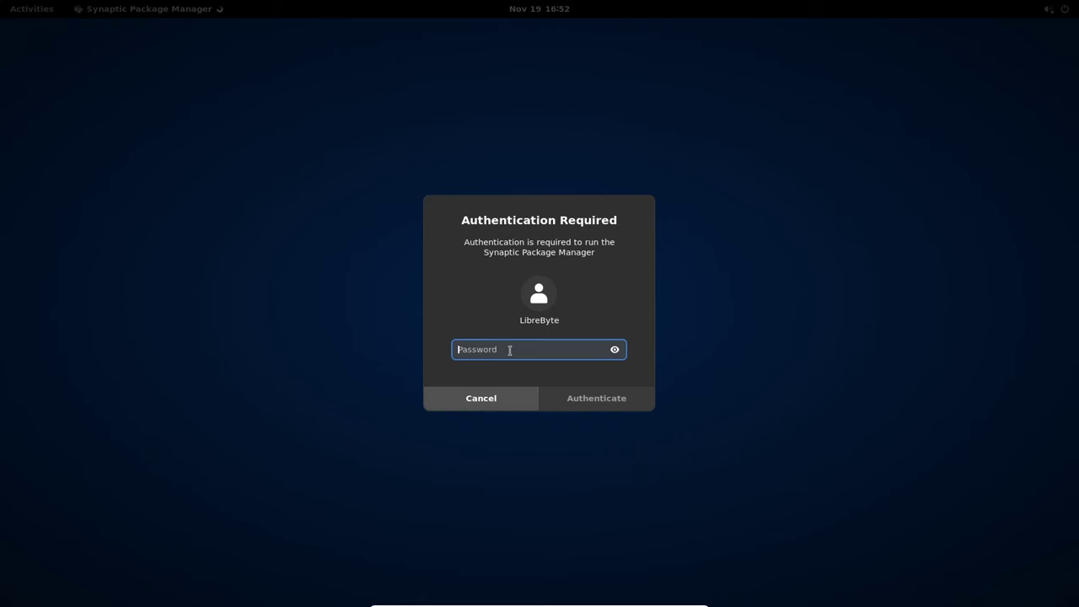
pyautogui.write('•••')
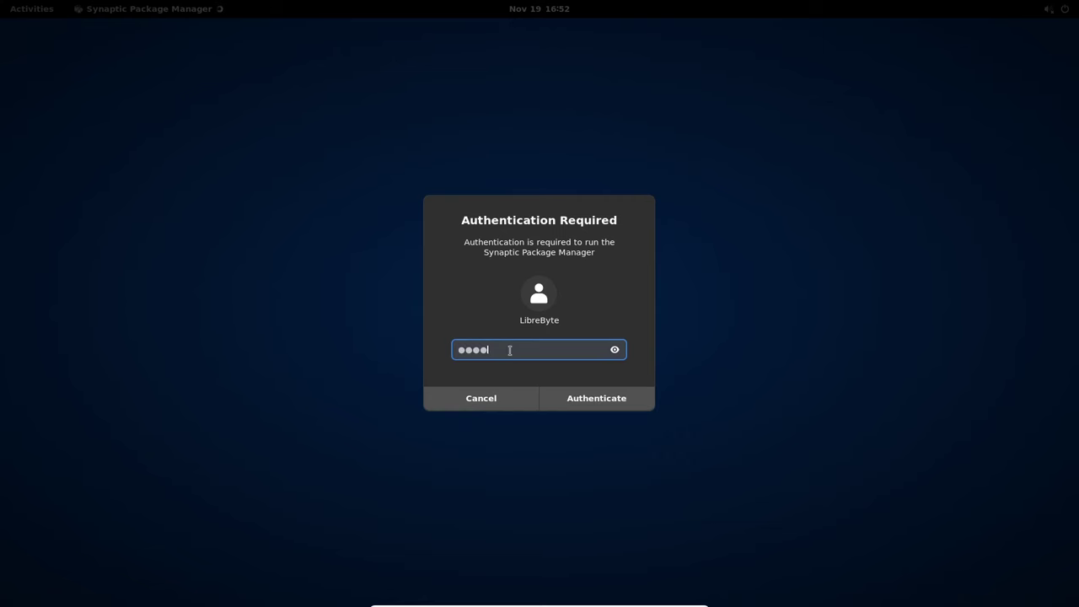
pyautogui.press('BackSpace')
pyautogui.write('••••')
pyautogui.press('Return')
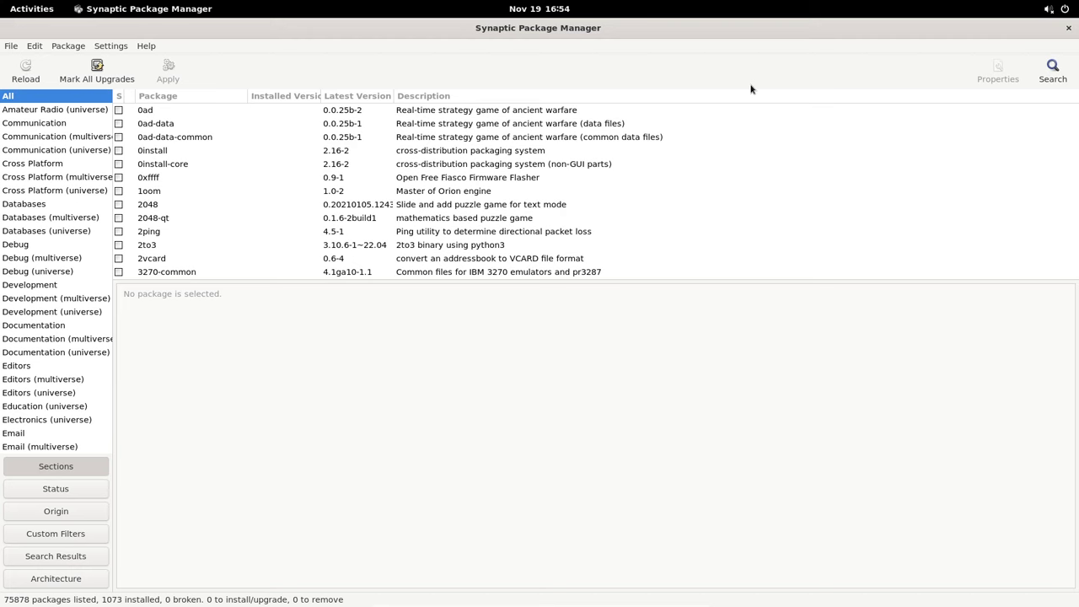
# Search the packages by name for "nautilus"
pyautogui.click(1052, 71)
pyautogui.write('nau')
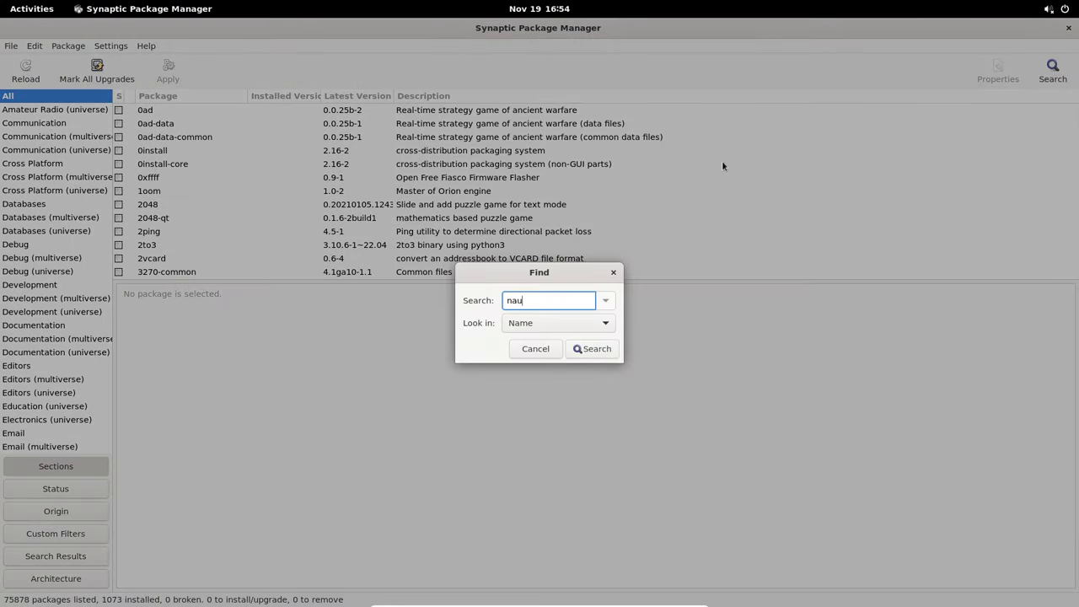
pyautogui.write('tilus')
pyautogui.press('Return')
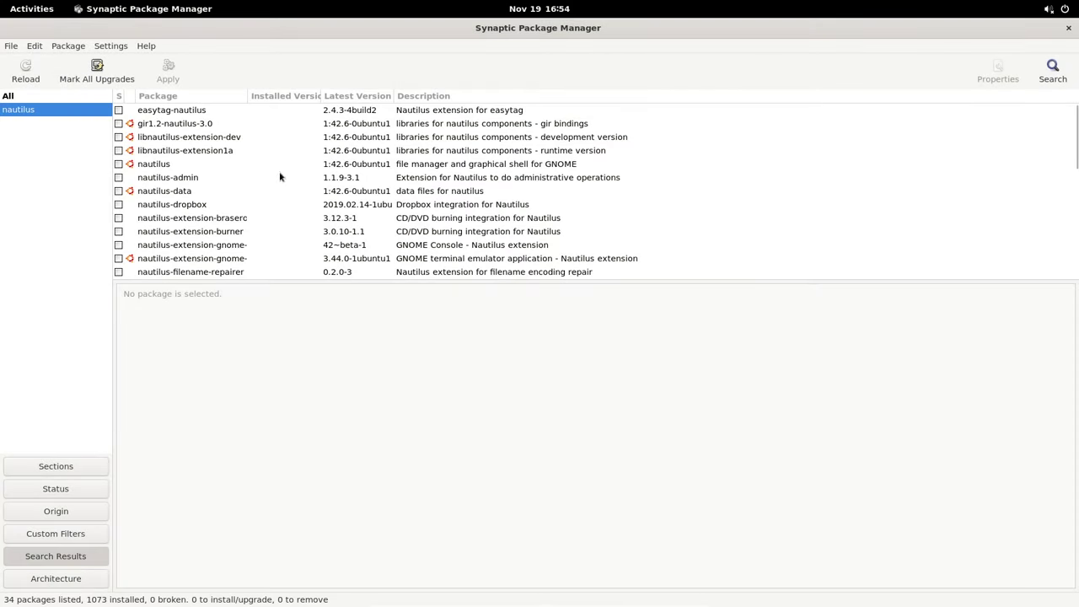
# Mark the nautilus package for installation, reviewing and accepting the additional required packages
pyautogui.click(200, 168)
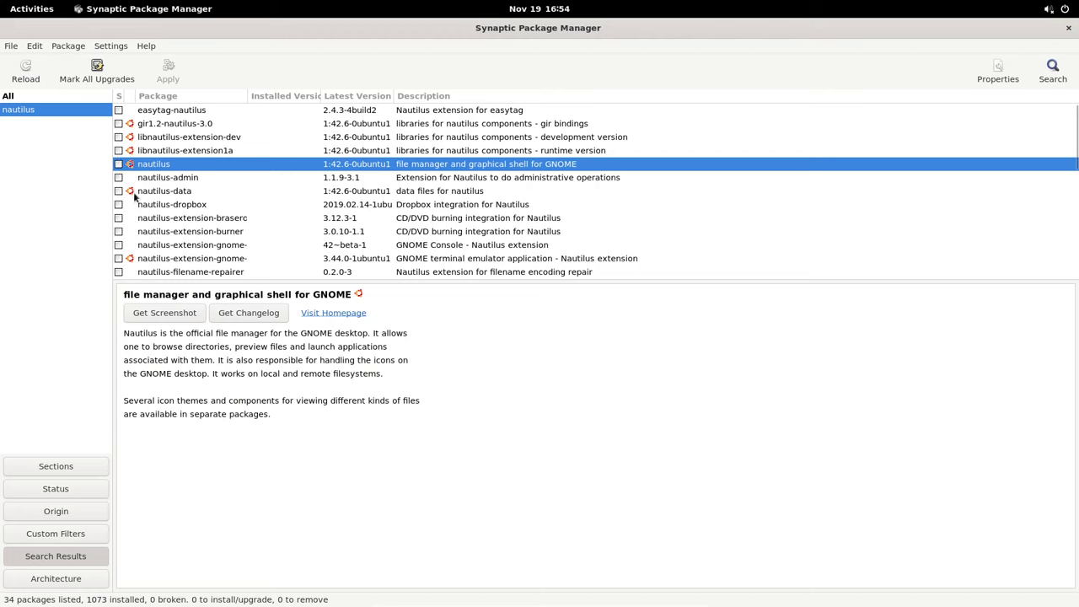
pyautogui.click(118, 168)
pyautogui.click(119, 169)
pyautogui.click(120, 166)
pyautogui.click(243, 139)
pyautogui.rightClick(179, 170)
pyautogui.click(241, 190)
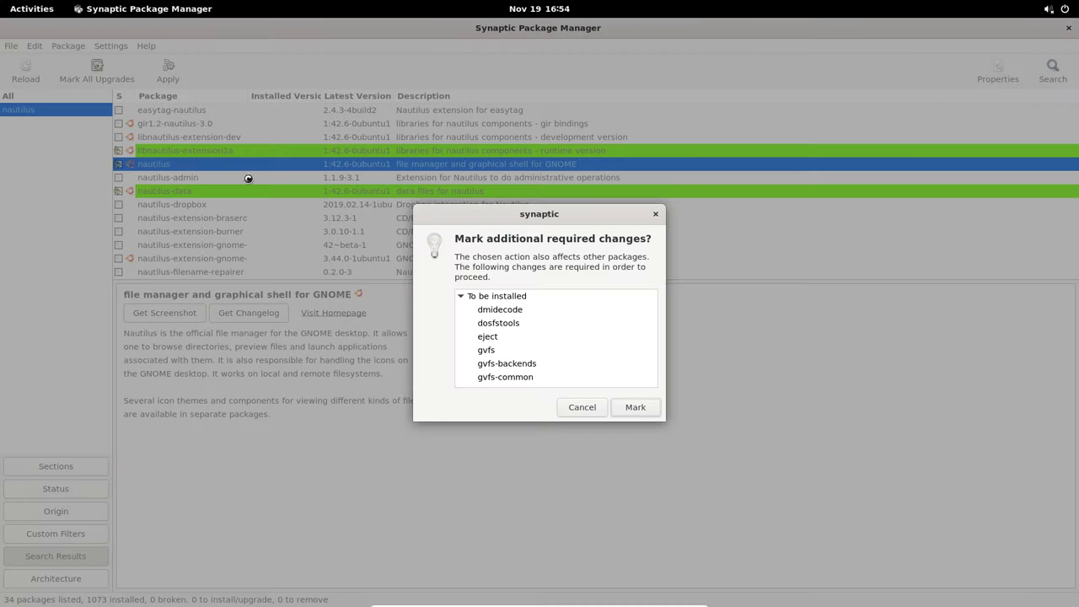
pyautogui.scroll(-10, 602, 336)
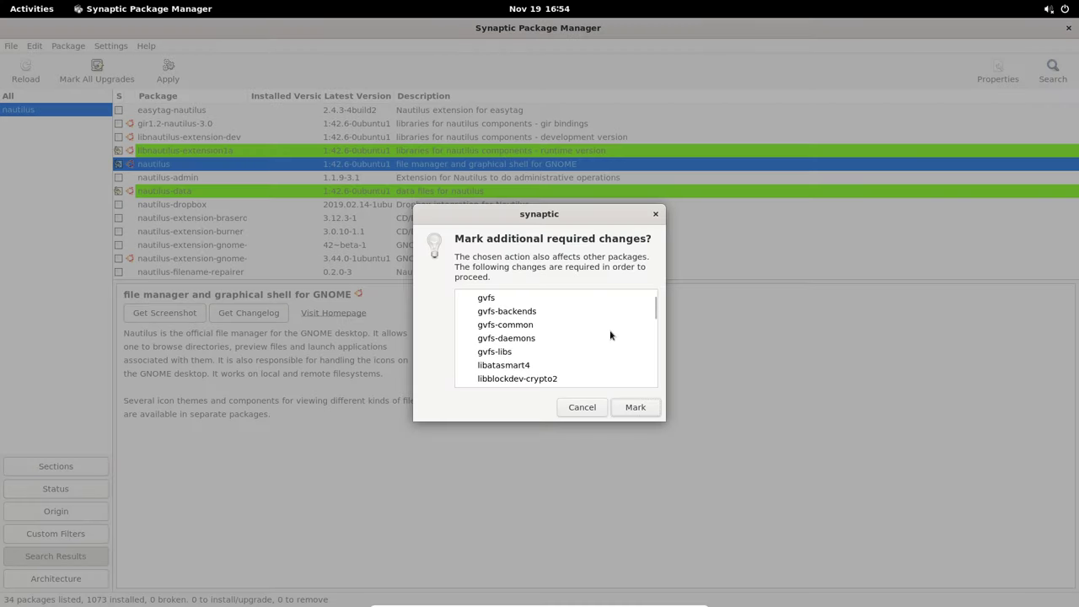
pyautogui.click(634, 407)
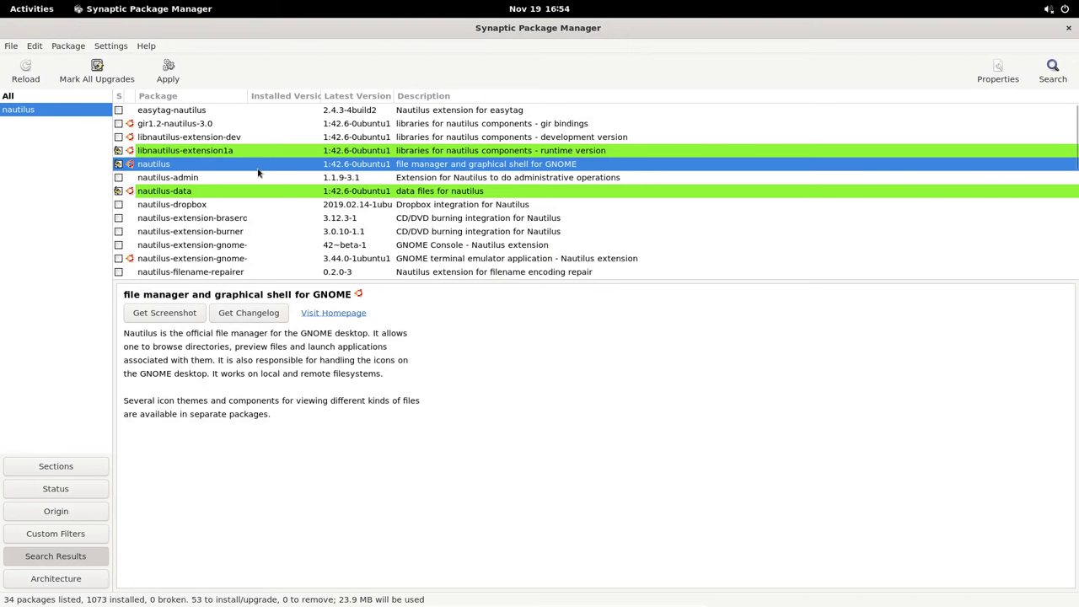
# Apply the marked nautilus installation, dismiss the finished dialog and restore the Synaptic window from its maximized size
pyautogui.click(160, 77)
pyautogui.click(389, 264)
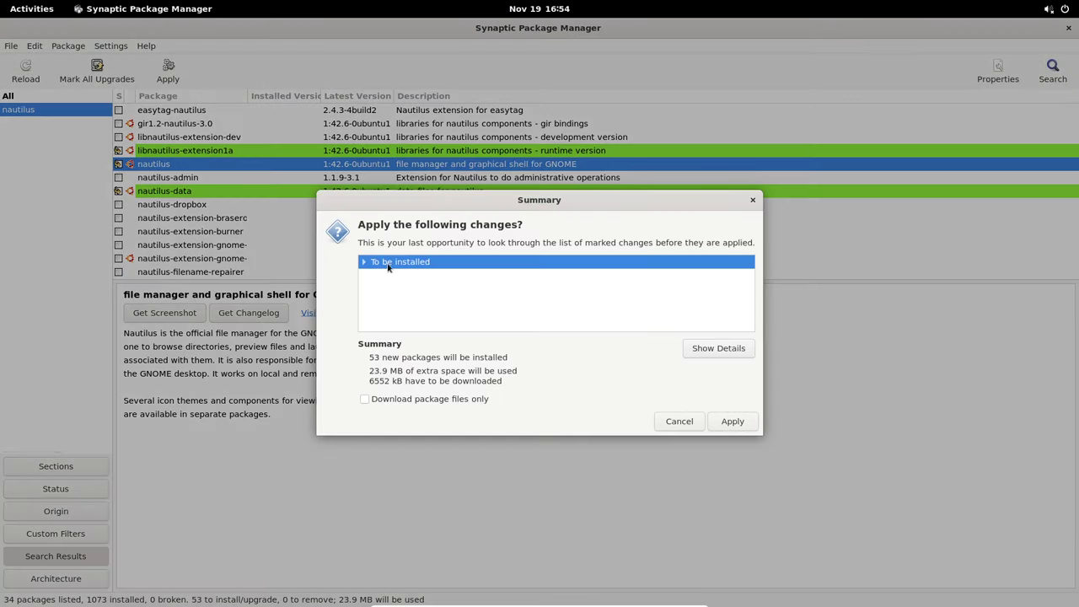
pyautogui.click(720, 422)
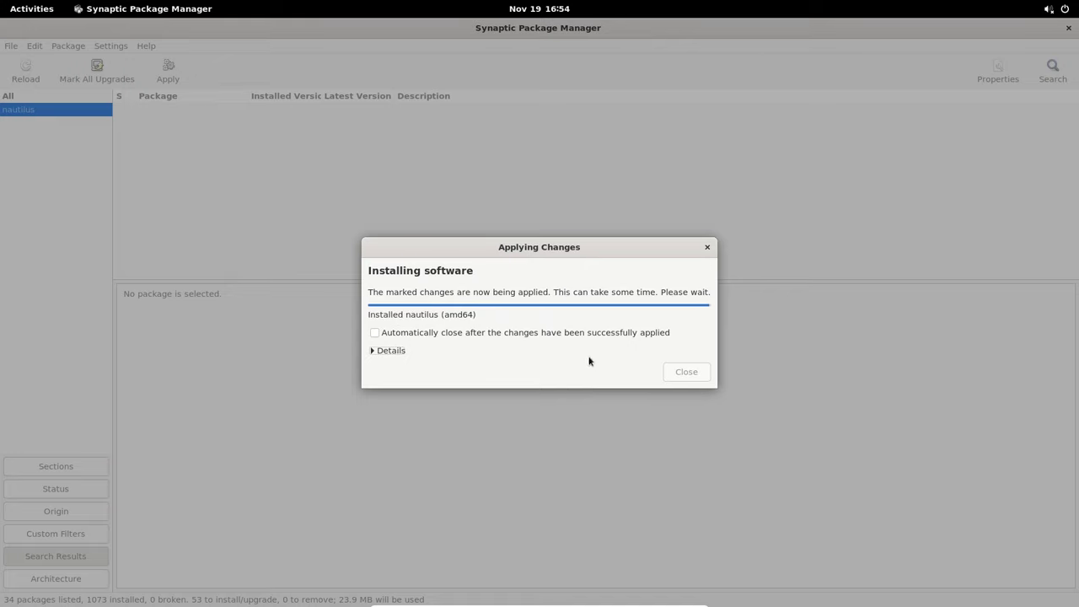
pyautogui.click(687, 364)
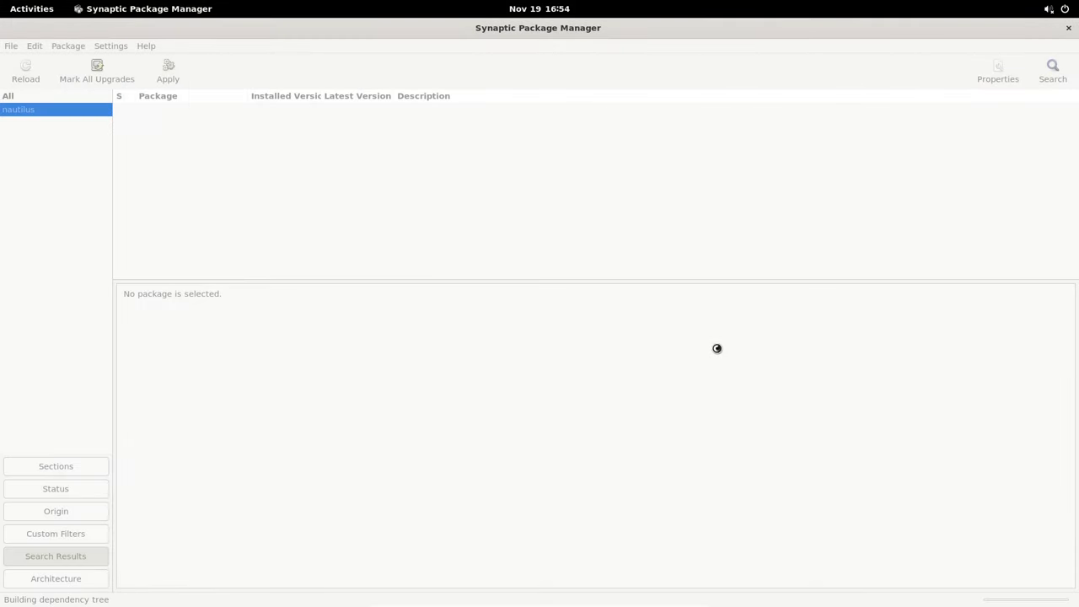
pyautogui.doubleClick(960, 39)
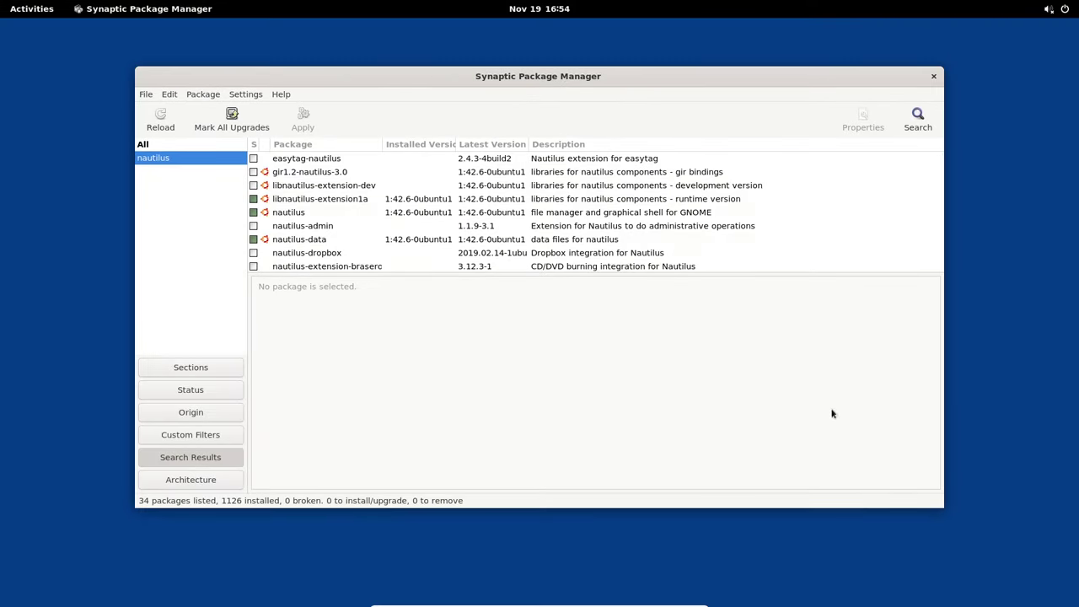